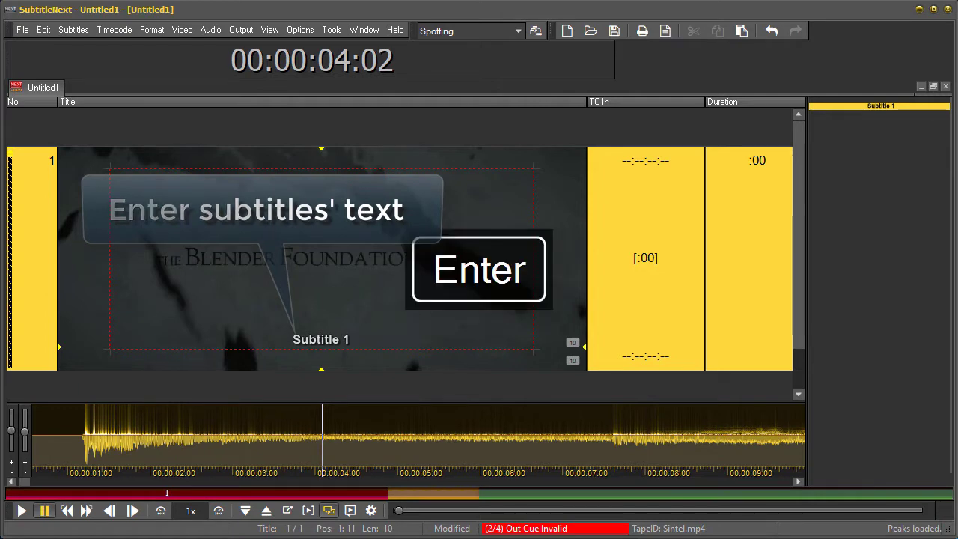
# - Enter "Subtitle 2" as the text of the second title and add a third title
pyautogui.write('Subtit')
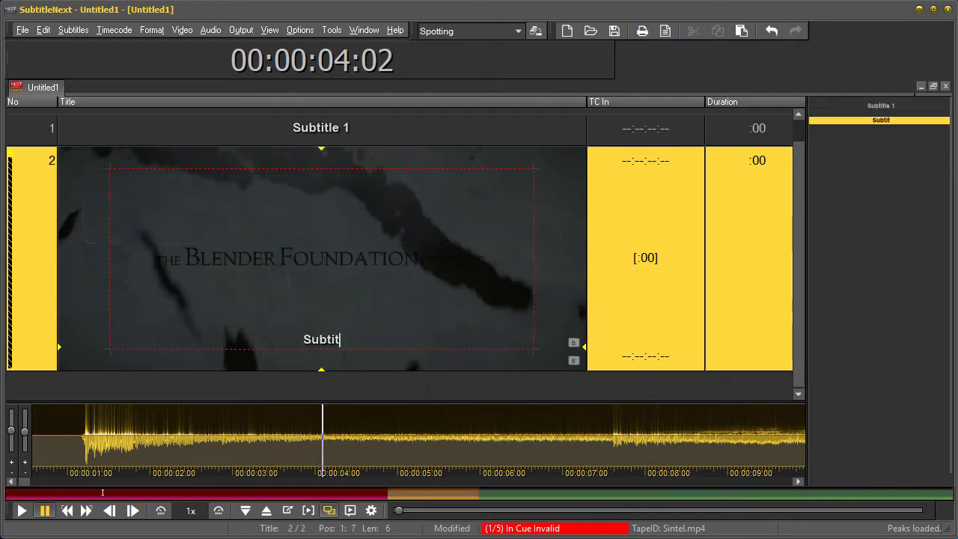
pyautogui.write('le 2')
pyautogui.press('Return')
pyautogui.press('Return')
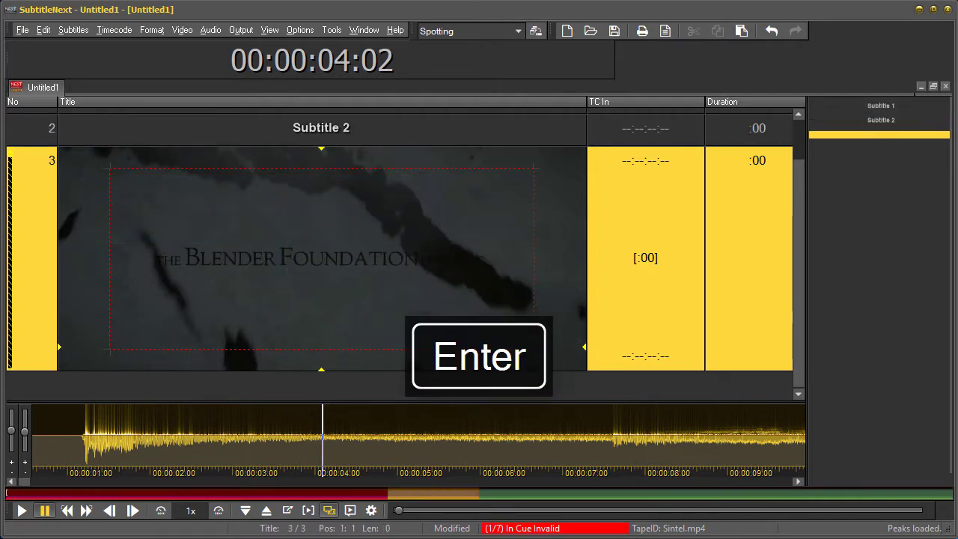
# - Enter a two-line text in the third title: "Subtitle 3" with "with more lines" beneath it
pyautogui.write('Subtitle 3')
pyautogui.press('Return')
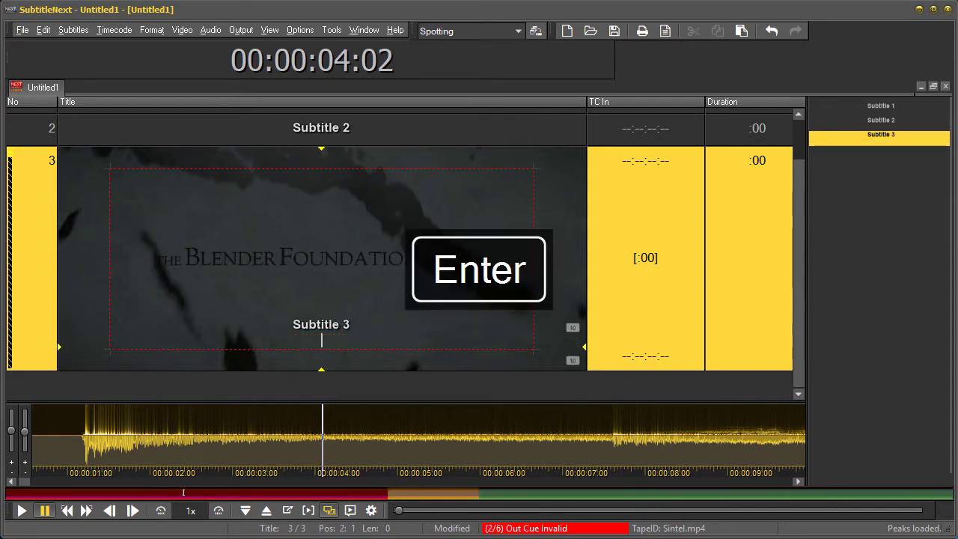
pyautogui.write('with more lin')
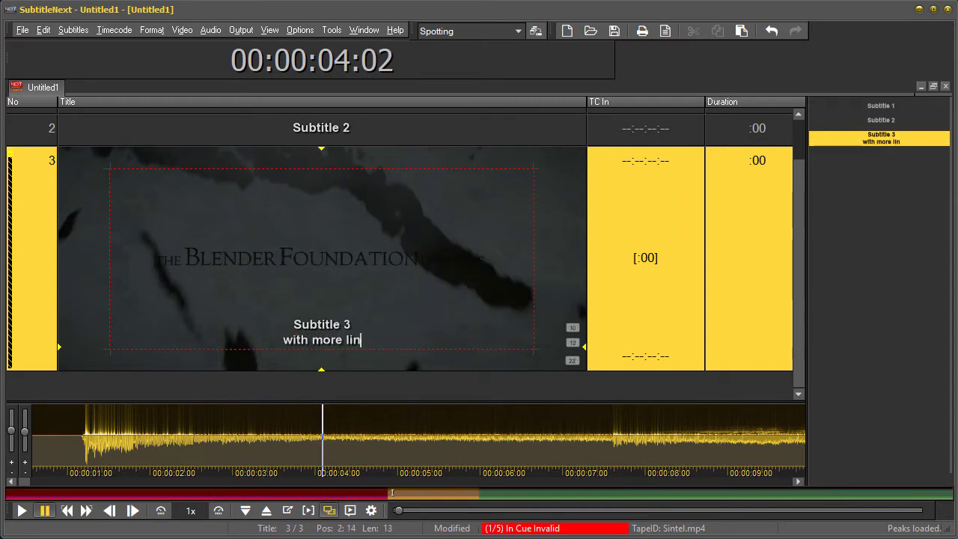
pyautogui.write('es')
# - Return to Subtitle 1 and set its in time to 00:01:00:00
pyautogui.press('pageup')
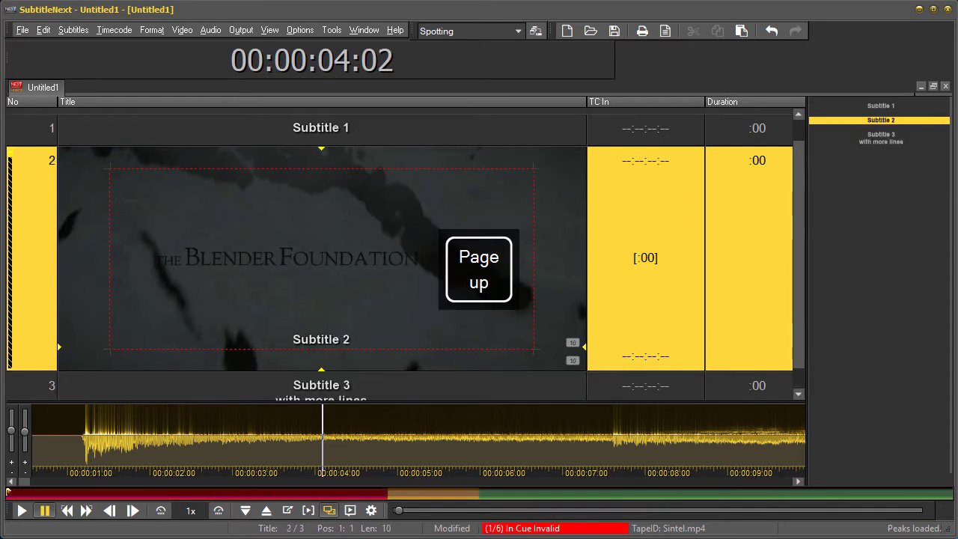
pyautogui.press('pageup')
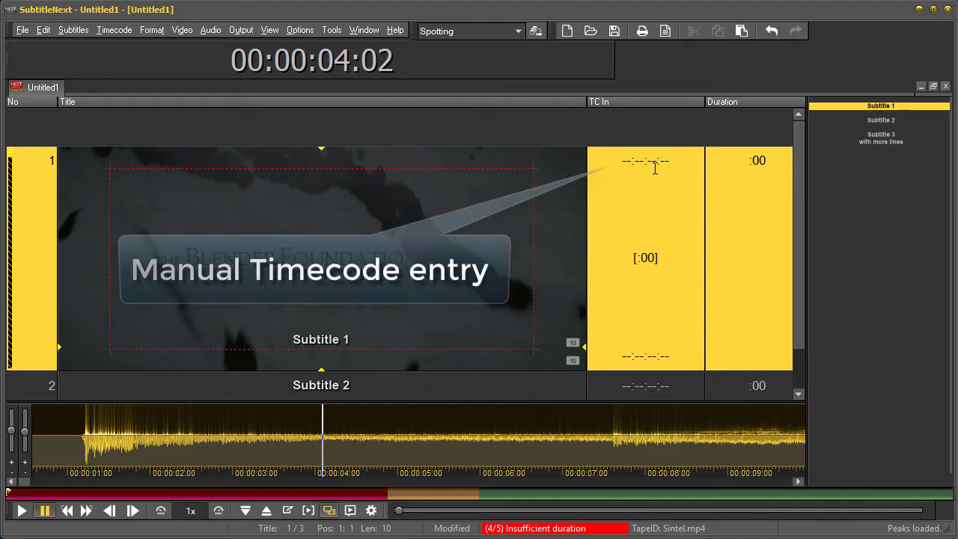
pyautogui.click(667, 155)
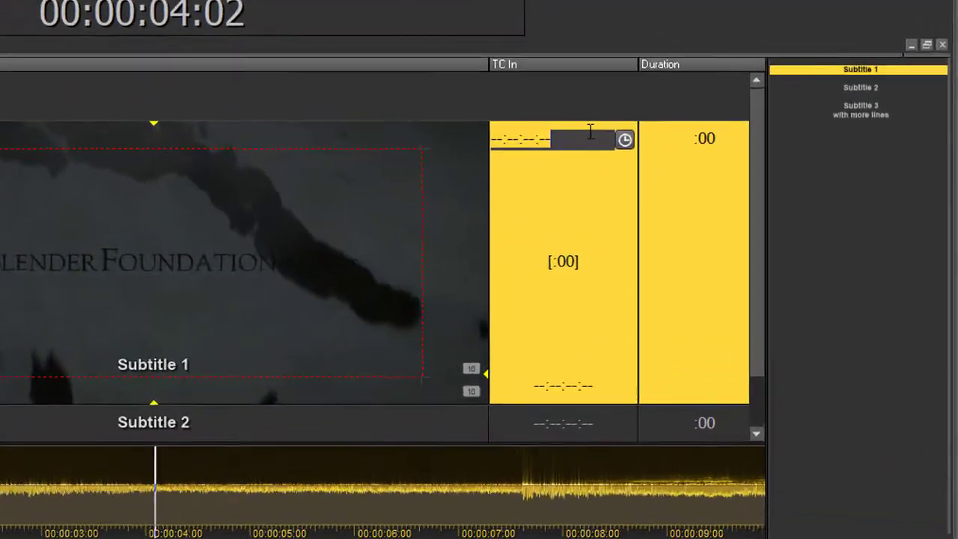
pyautogui.write('1')
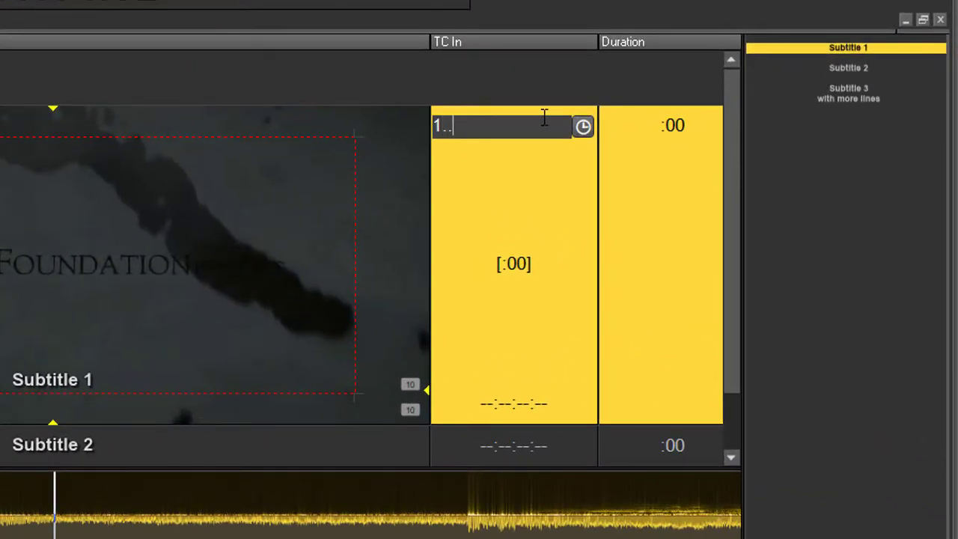
pyautogui.write('..')
pyautogui.press('Return')
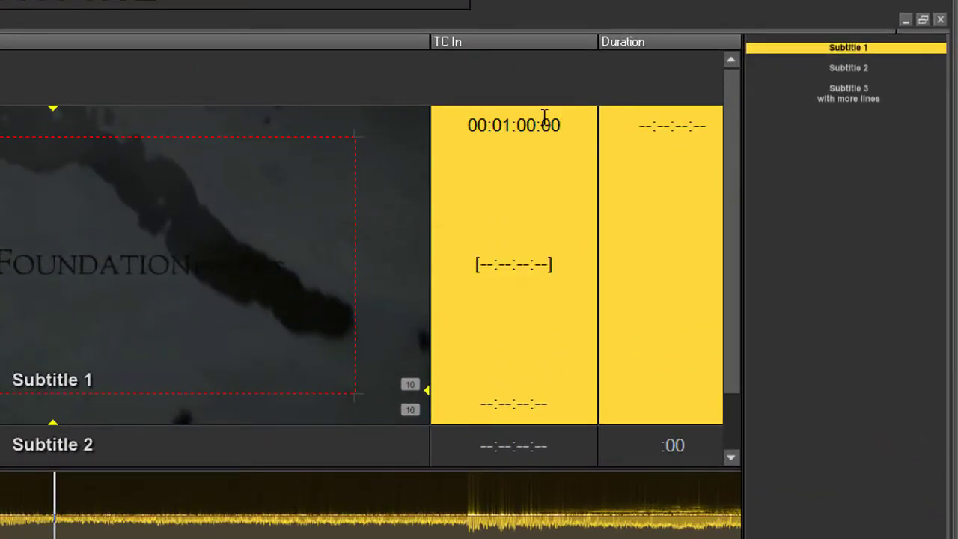
# - Set Subtitle 1's duration to 2:00 and increase it by one frame to 2:01
pyautogui.click(537, 261)
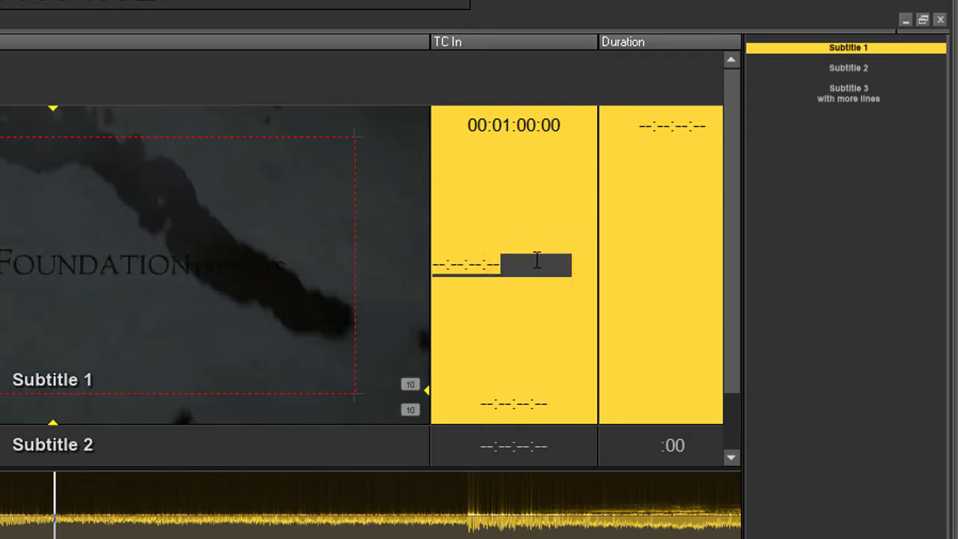
pyautogui.write('2.')
pyautogui.press('Return')
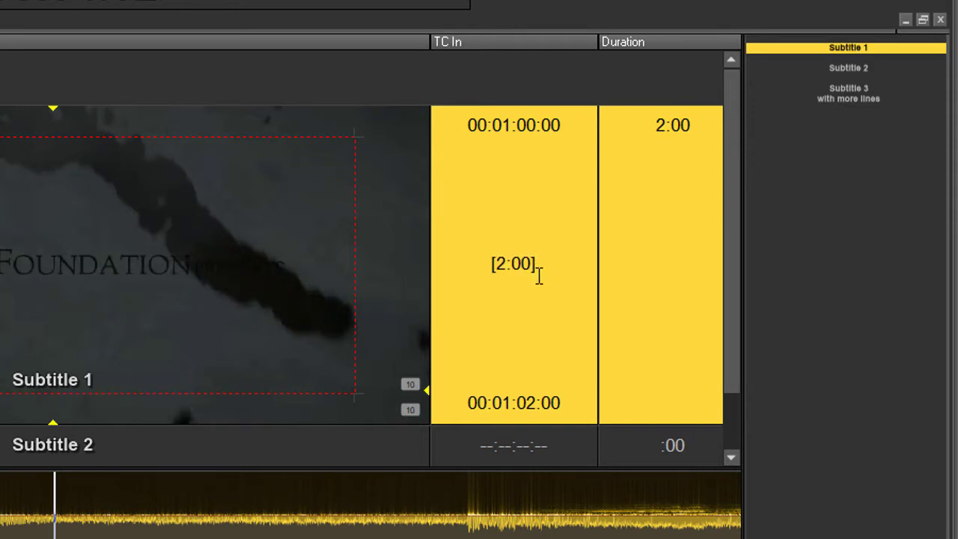
pyautogui.scroll(1, 545, 405)
# - Show a widened TC Out column instead of Duration and adjust Subtitle 1's out time frame by frame to 00:01:02:05
pyautogui.click(648, 42)
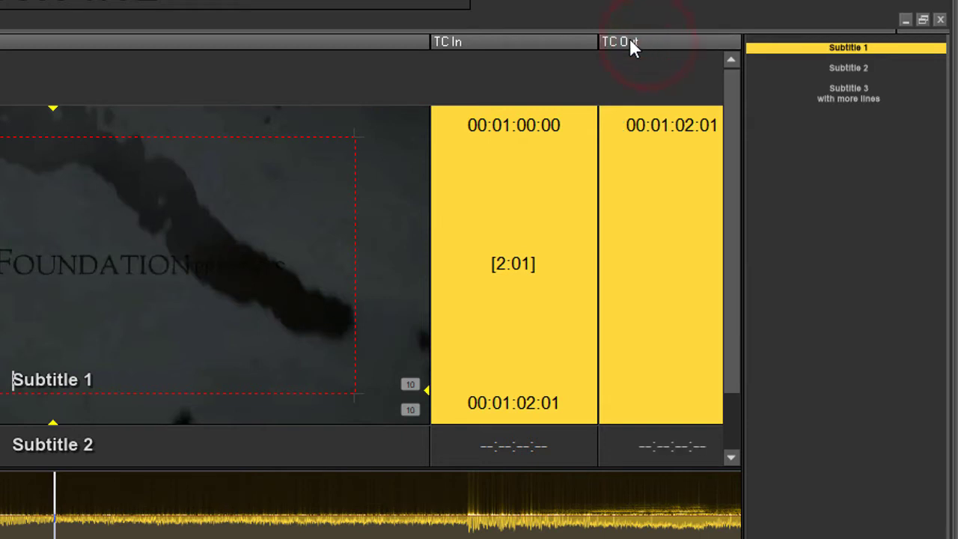
pyautogui.moveTo(600, 39); pyautogui.dragTo(575, 38)
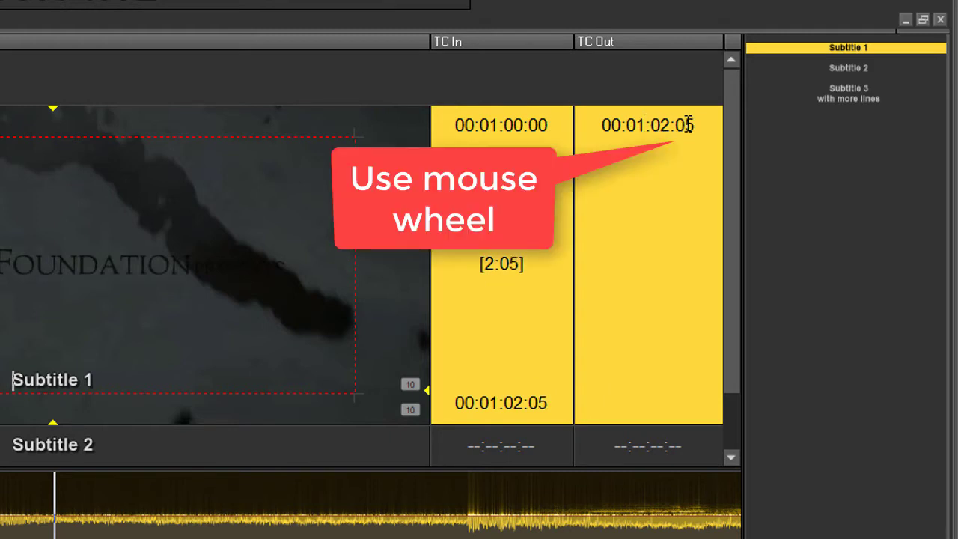
pyautogui.scroll(-2, 687, 124)
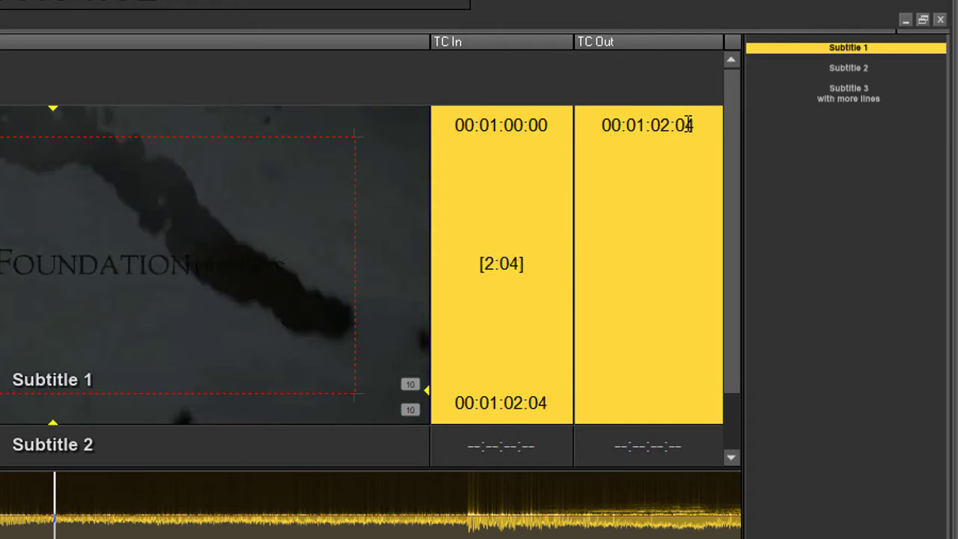
# - Edit Subtitle 1's out time by stepping its frames and seconds digits, and set it to 00:01:03:05
pyautogui.click(688, 123)
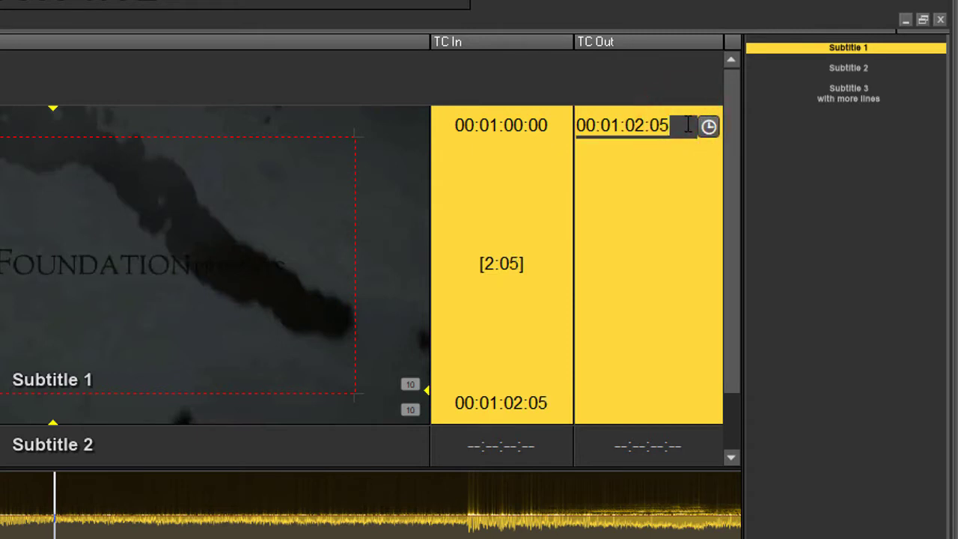
pyautogui.press('Up')
pyautogui.press('Up')
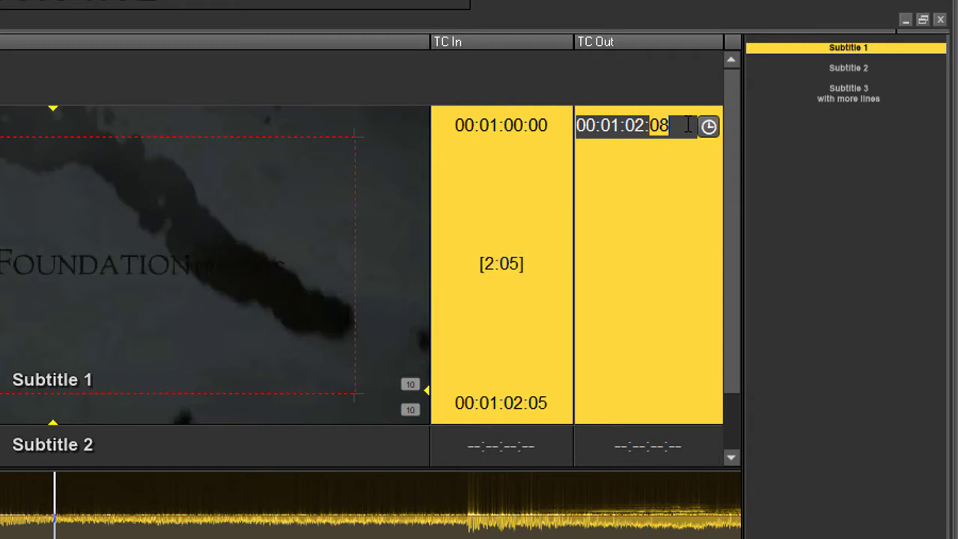
pyautogui.press('Down')
pyautogui.press('Down')
pyautogui.press('Left')
pyautogui.press('Up')
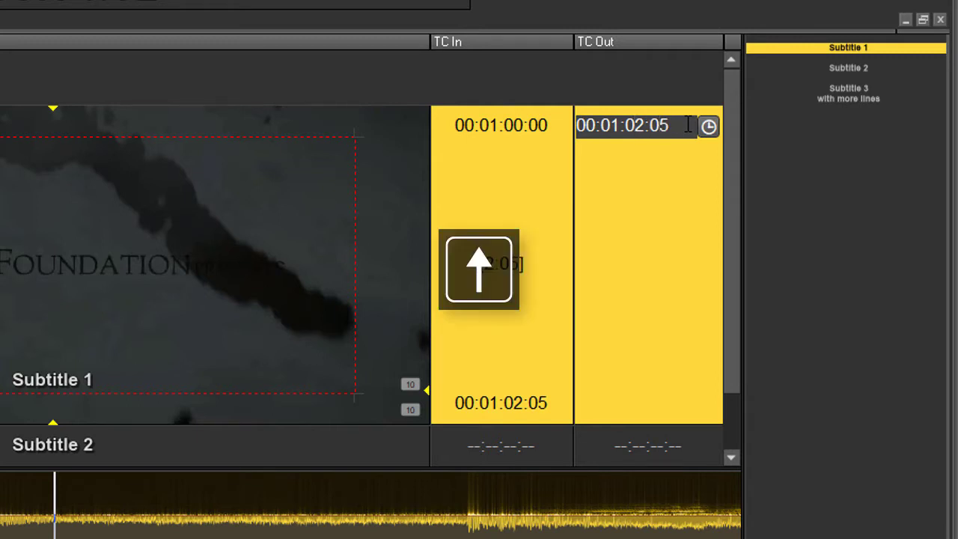
pyautogui.press('Up')
pyautogui.press('Down')
pyautogui.press('Down')
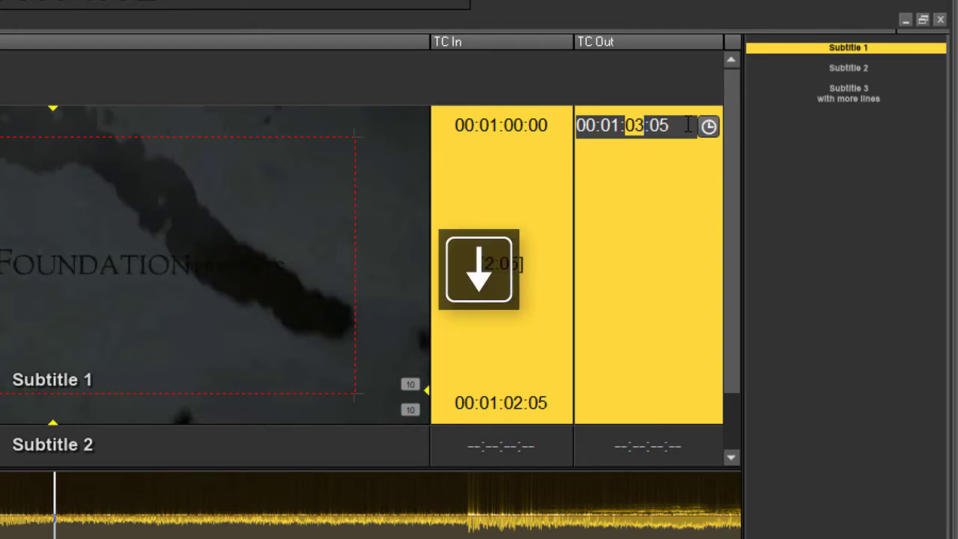
pyautogui.press('Insert')
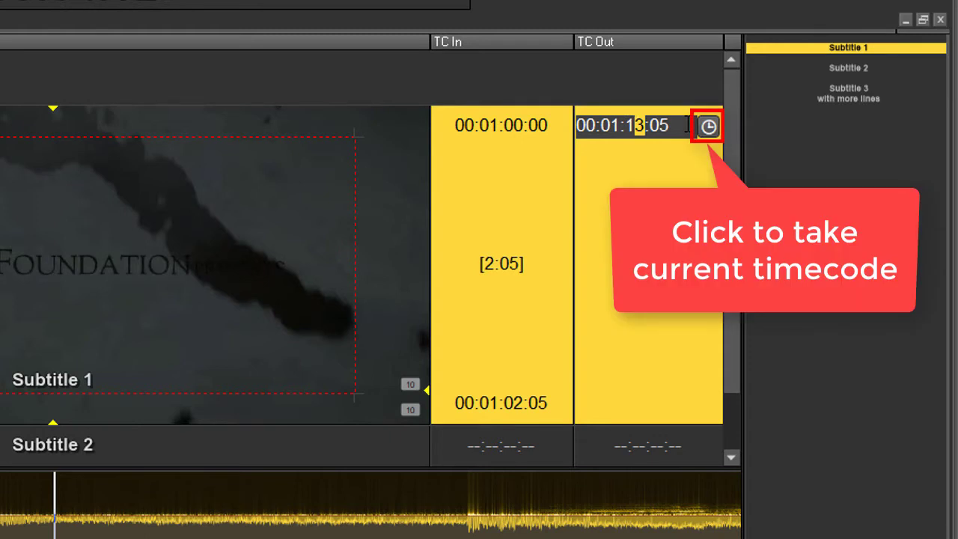
pyautogui.press('Left')
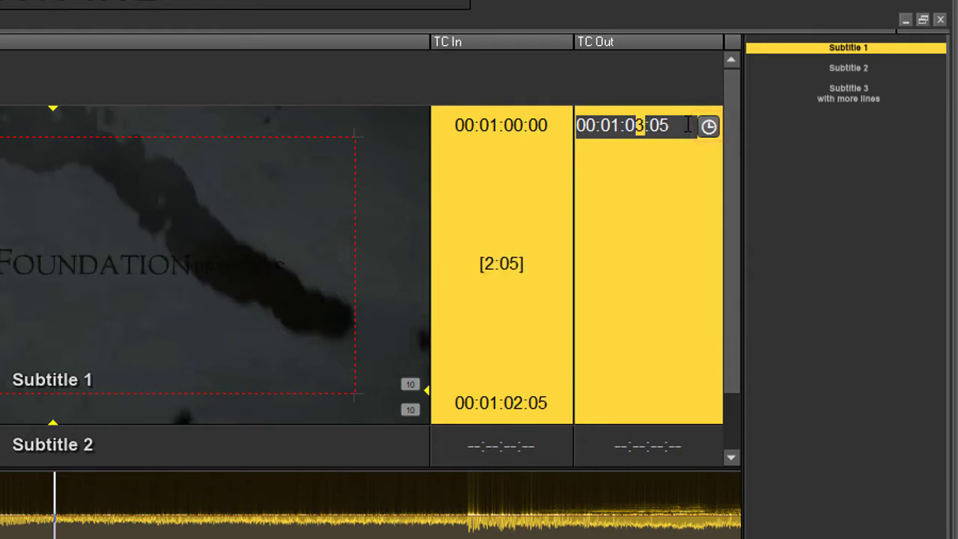
pyautogui.press('Return')
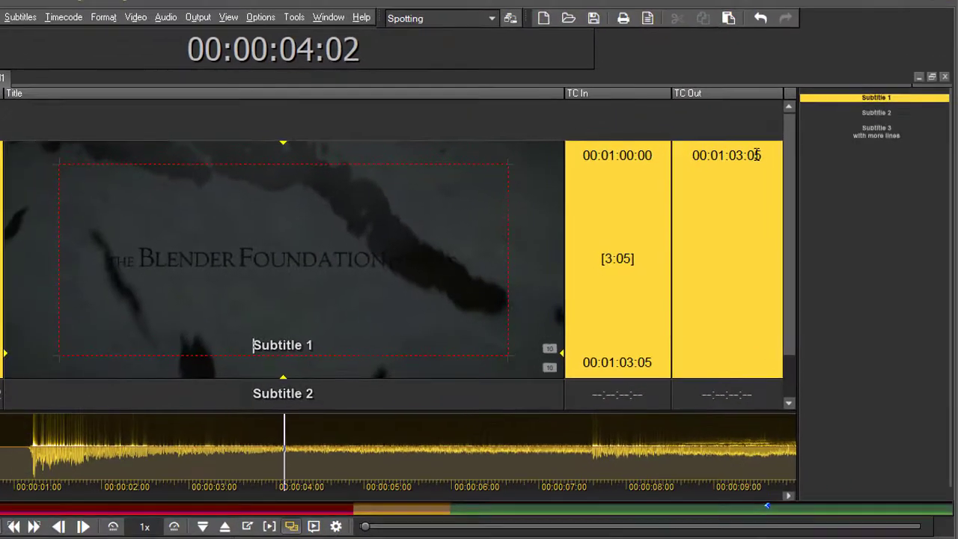
# - Cue the video to Subtitle 1's in time at 00:01:00:00 and preview the current title twice
pyautogui.hotkey('shift', 'alt', ']')
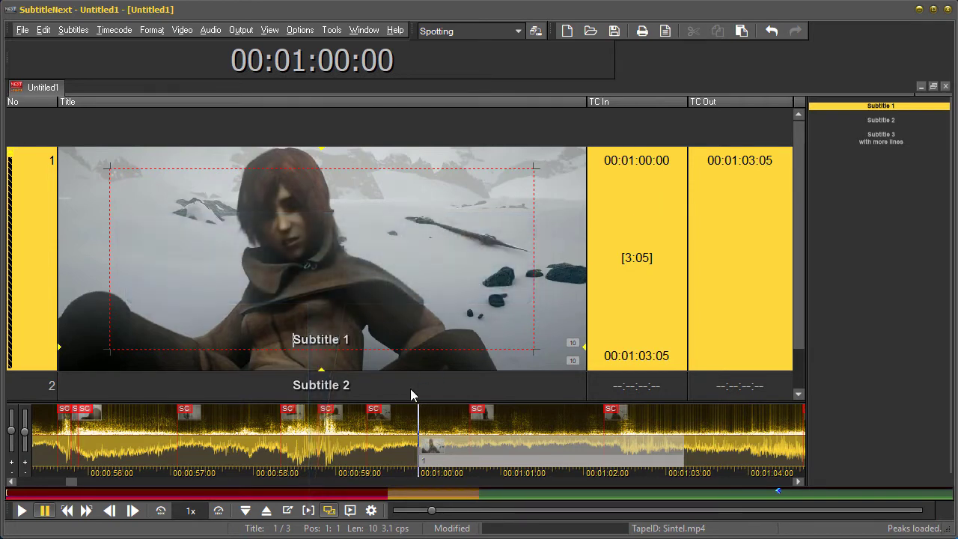
pyautogui.click(307, 513)
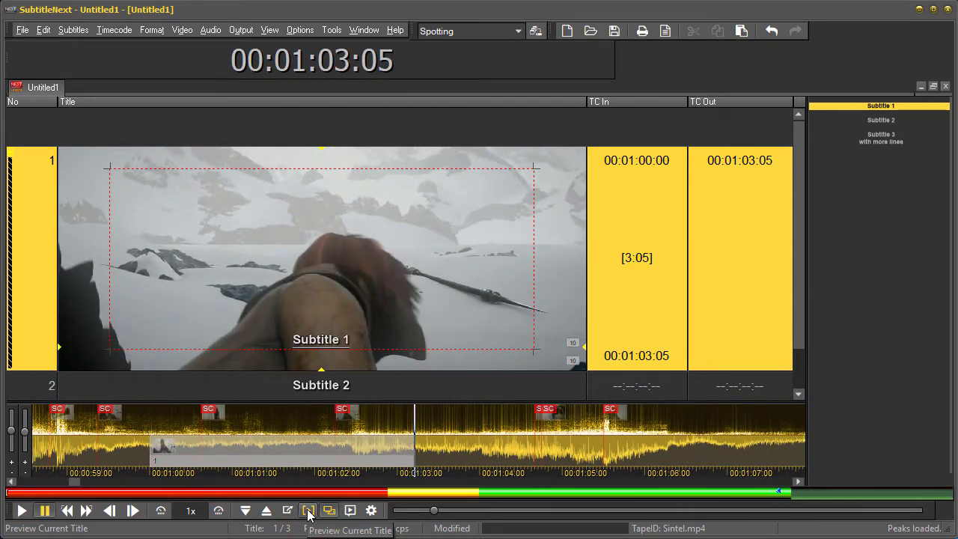
pyautogui.click(308, 513)
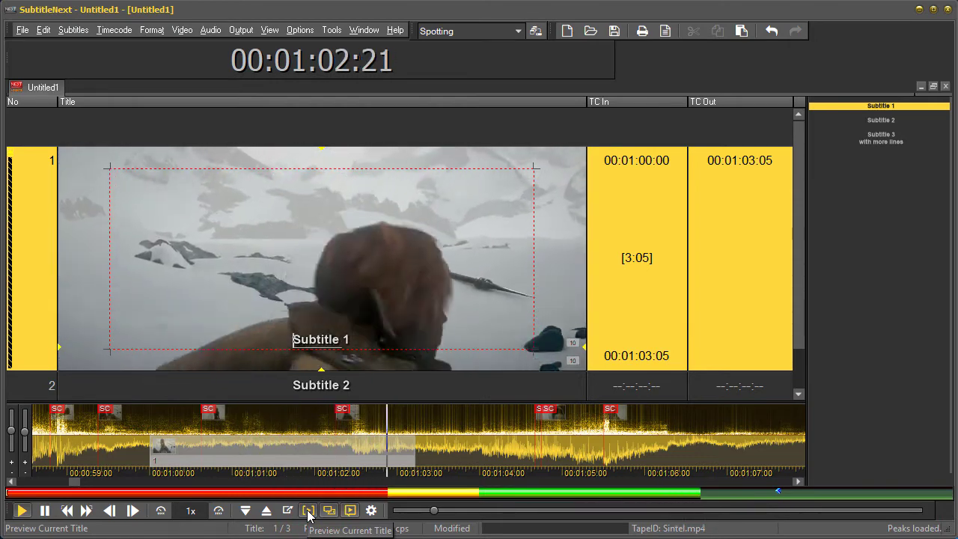
# - Move on to Subtitle 2 and look over the available Take timecode commands and their assigned hot-keys
pyautogui.press('pagedown')
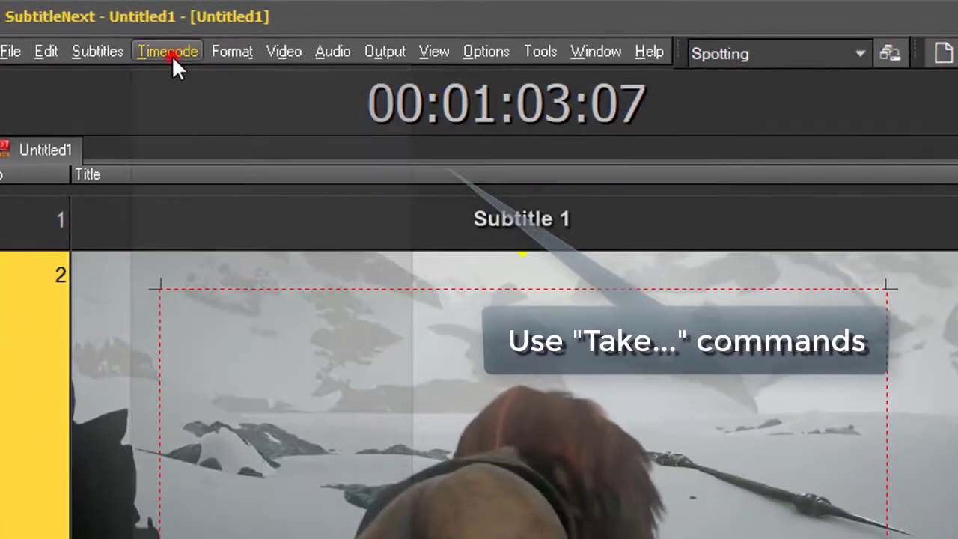
pyautogui.click(115, 30)
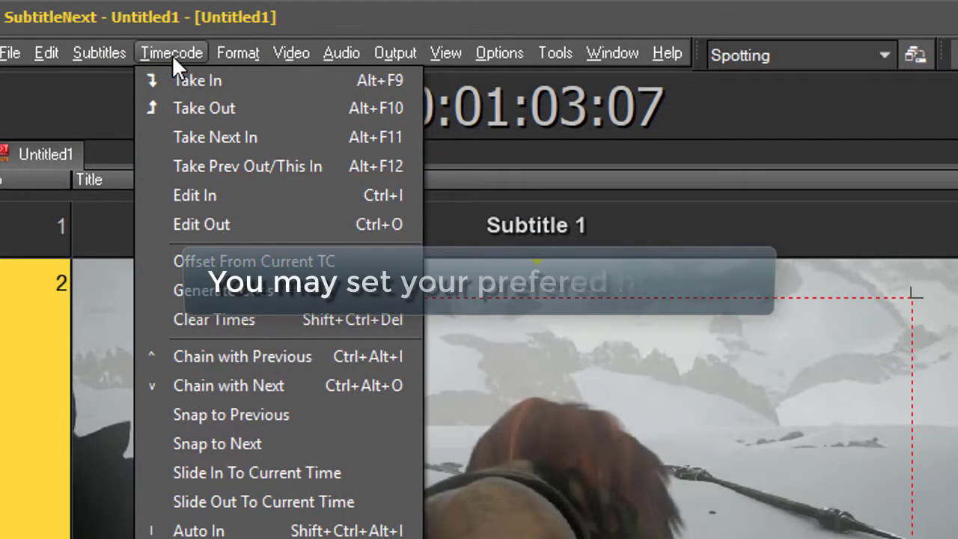
pyautogui.click(172, 55)
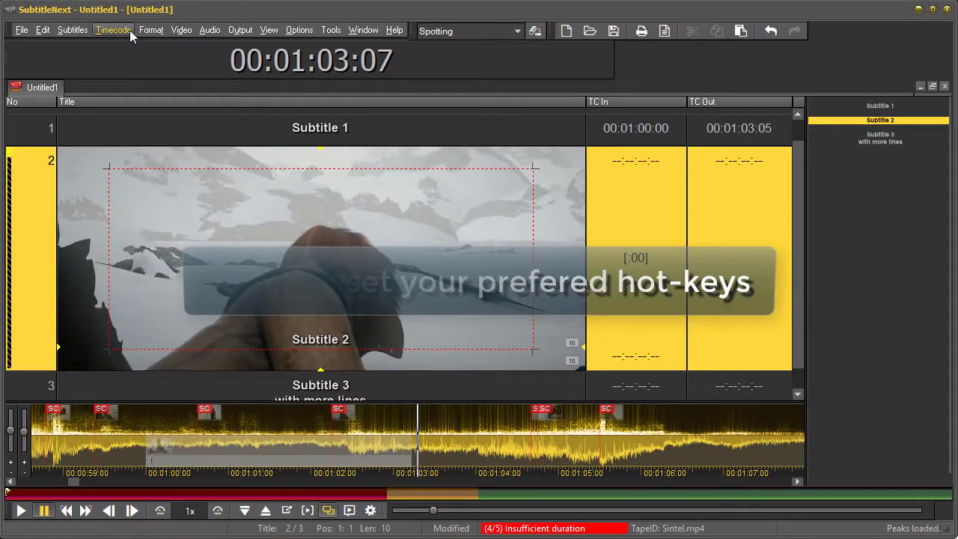
# - Find the "take" commands in the keyboard customization and assign Num / as a shortcut for Take In
pyautogui.click(299, 30)
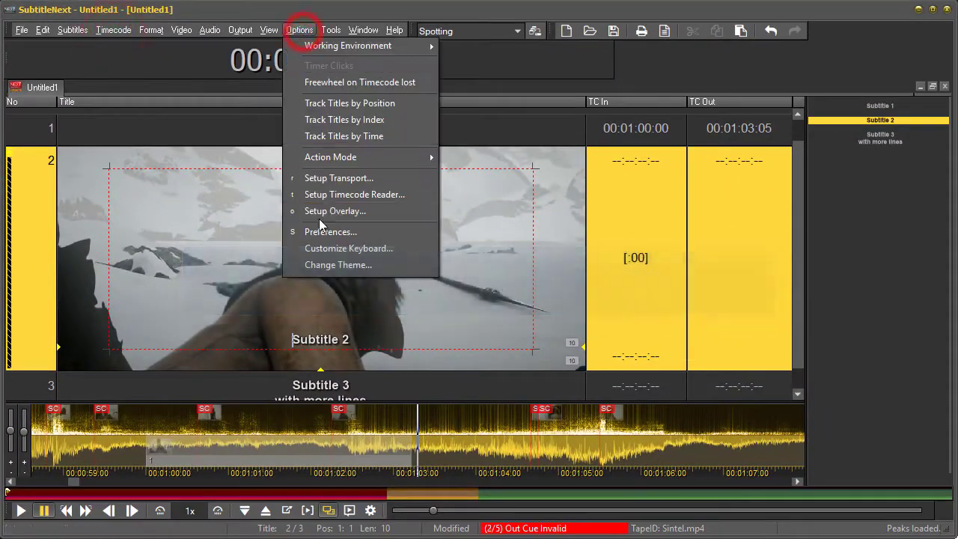
pyautogui.click(329, 246)
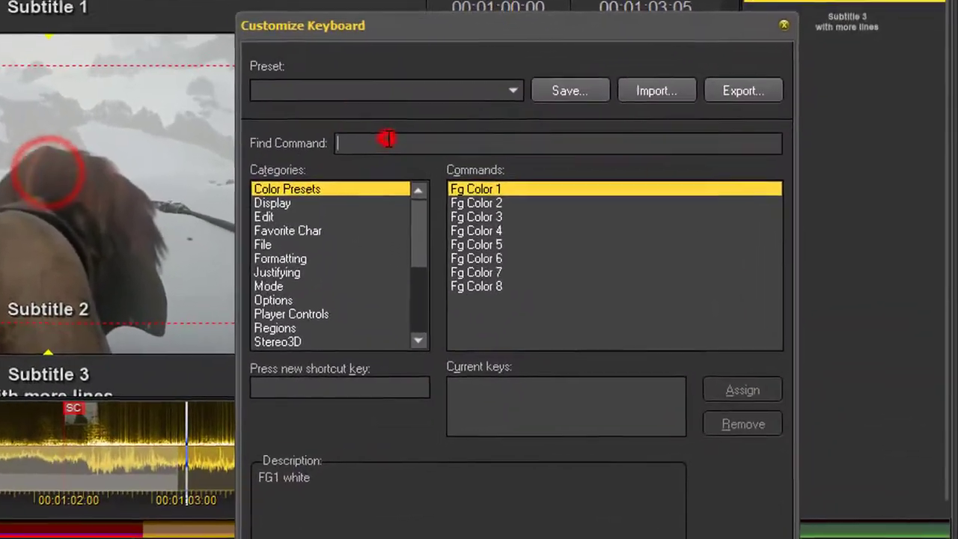
pyautogui.write('take')
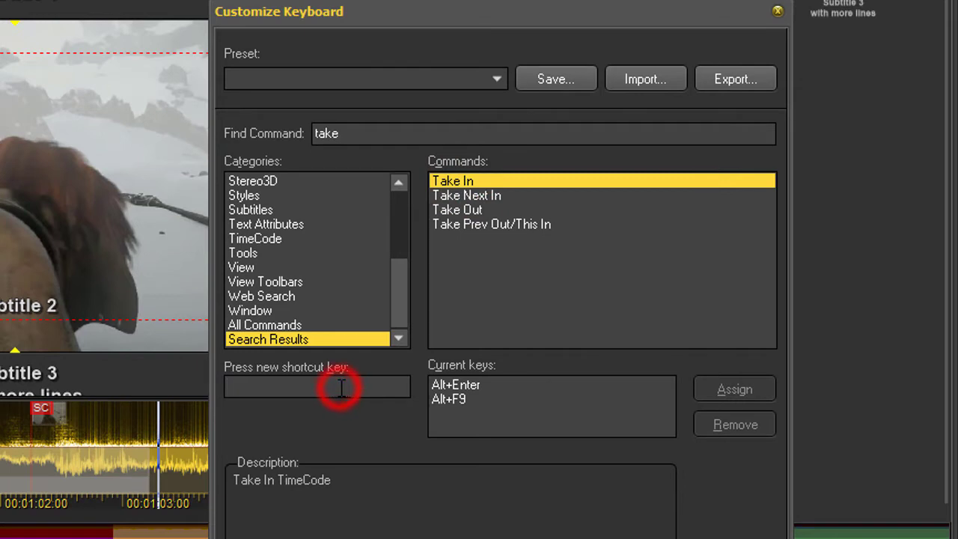
pyautogui.press('KP_Divide')
pyautogui.click(721, 384)
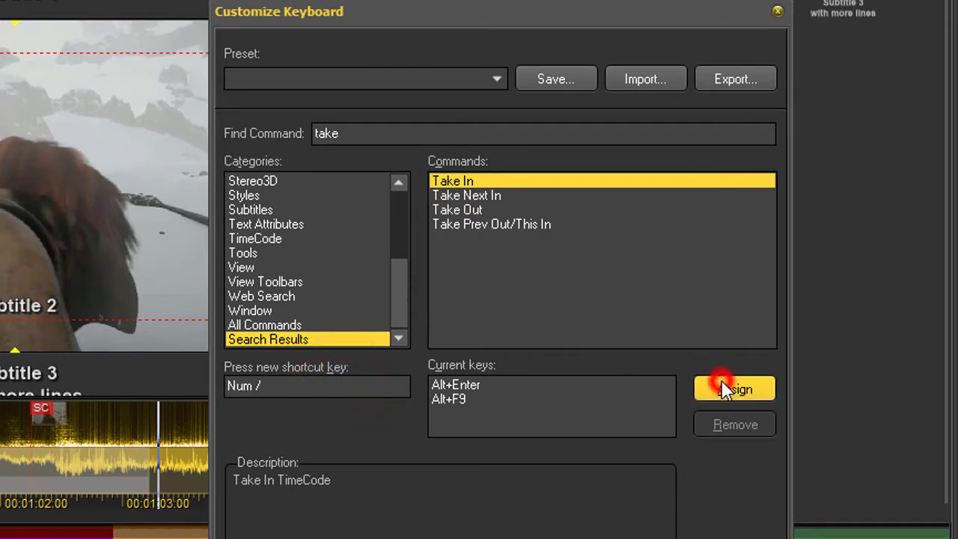
# - Assign Num * as a shortcut for Take Out and close the keyboard customization
pyautogui.click(473, 209)
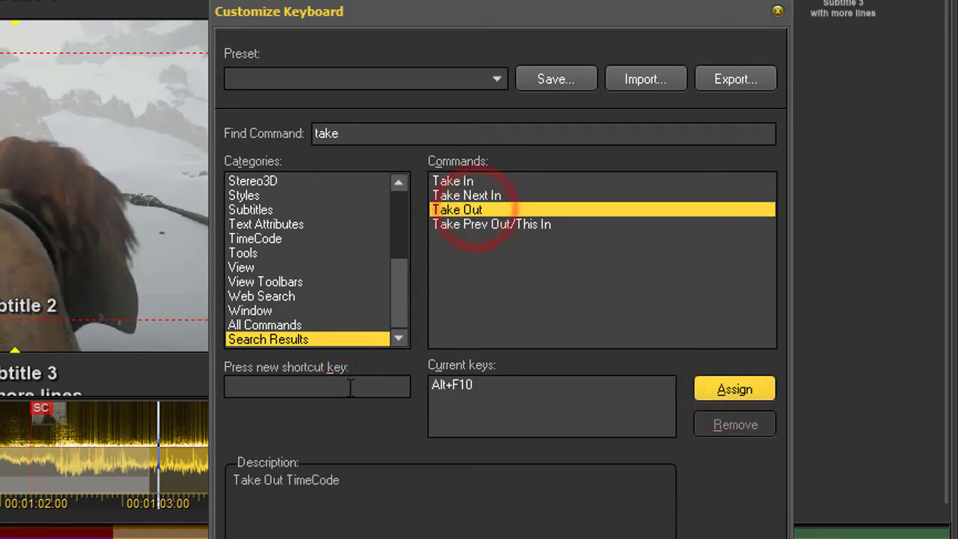
pyautogui.press('KP_Multiply')
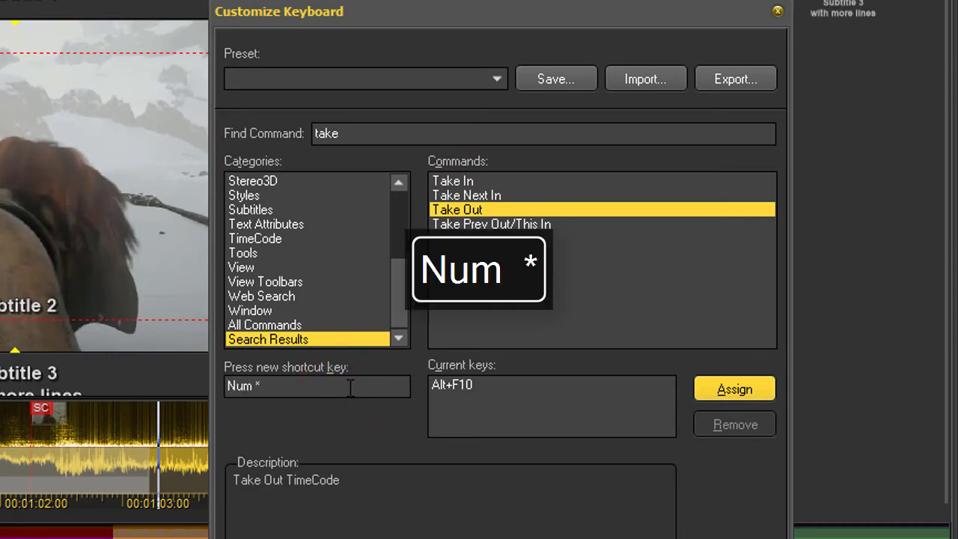
pyautogui.click(718, 390)
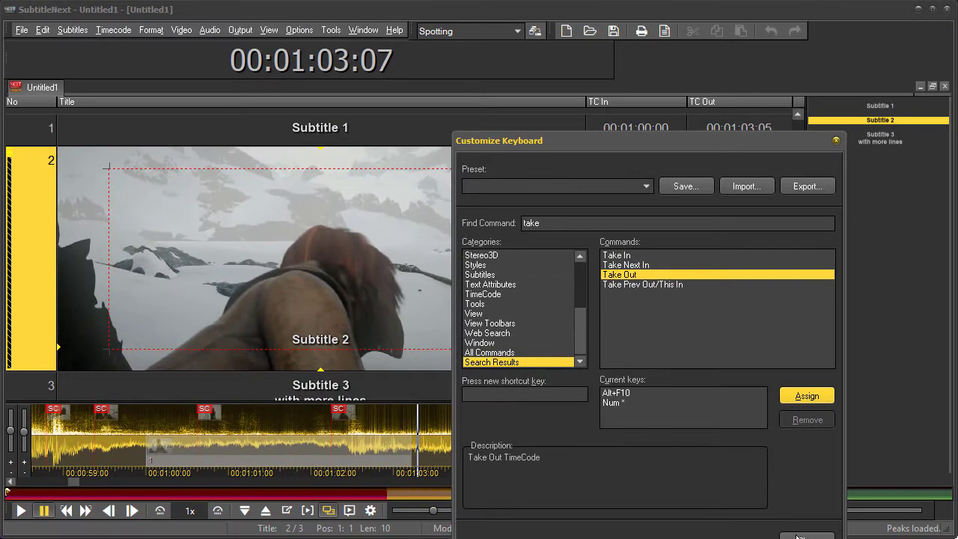
pyautogui.click(718, 538)
# - Take the current timecode 00:01:03:07 as Subtitle 2's in time
pyautogui.press('KP_Divide')
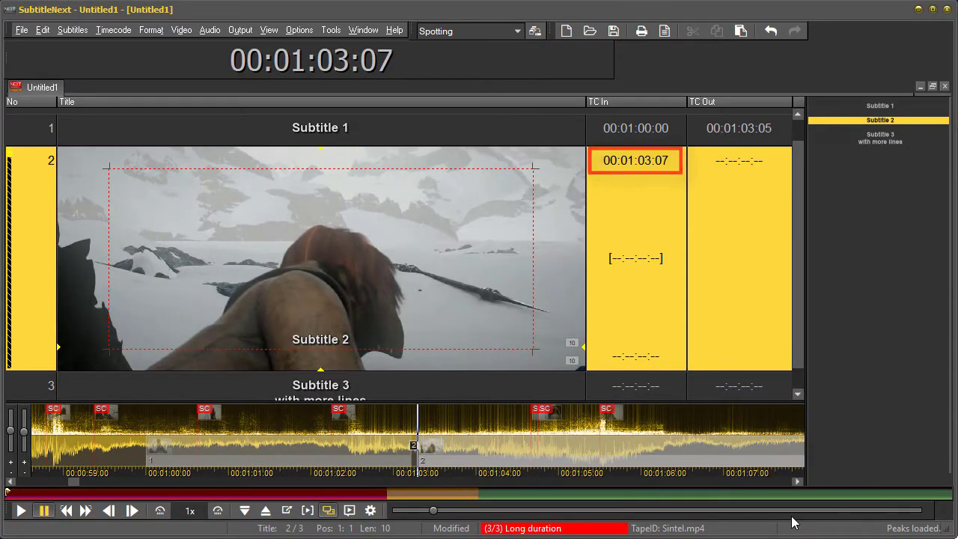
# - Position the video at 00:01:04:22 and take that timecode as Subtitle 2's out time
pyautogui.click(549, 410)
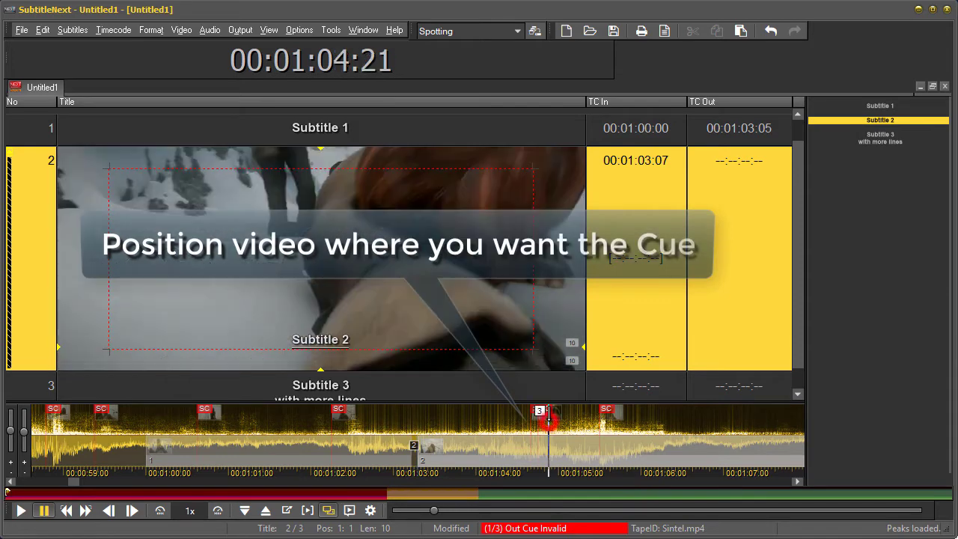
pyautogui.moveTo(545, 412)
pyautogui.mouseDown()
pyautogui.moveTo(528, 411)
pyautogui.moveTo(554, 427)
pyautogui.mouseUp()
pyautogui.press('KP_Multiply')
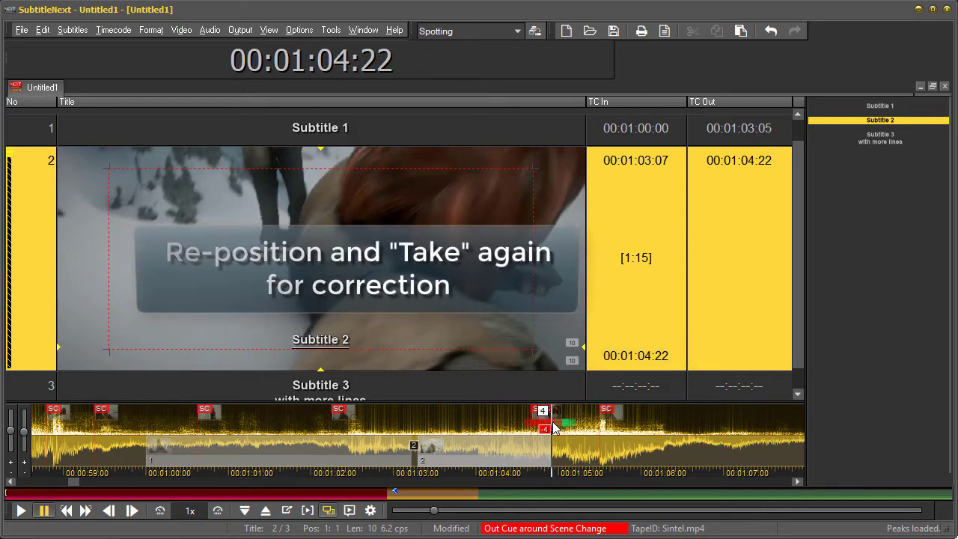
# - Step the video forward frame by frame to 00:01:05:04 and retake Subtitle 2's out time there
pyautogui.hotkey('alt', 'Right')
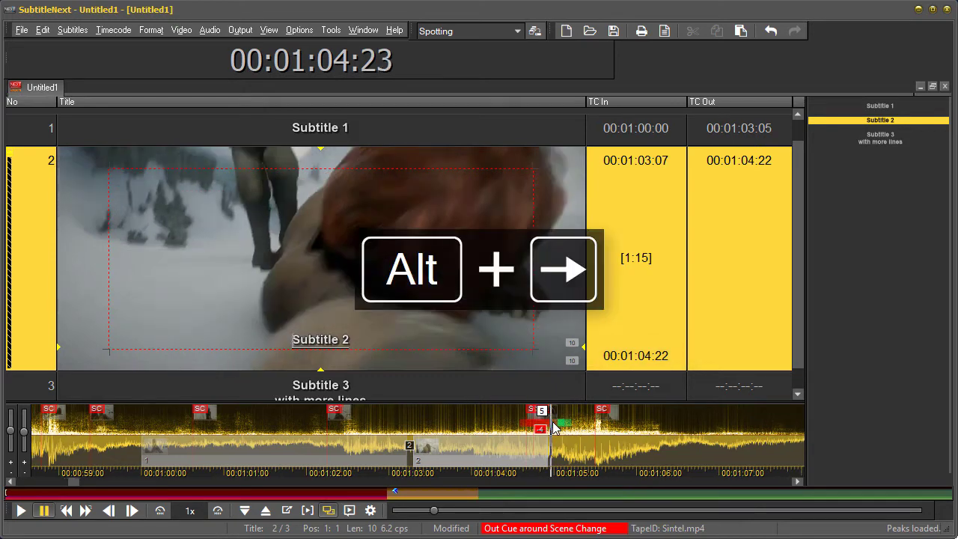
pyautogui.hotkey('alt', 'Right')
pyautogui.hotkey('alt', 'Right')
pyautogui.hotkey('alt', 'Right')
pyautogui.hotkey('alt', 'Right')
pyautogui.hotkey('alt', 'Right')
pyautogui.hotkey('alt', 'Right')
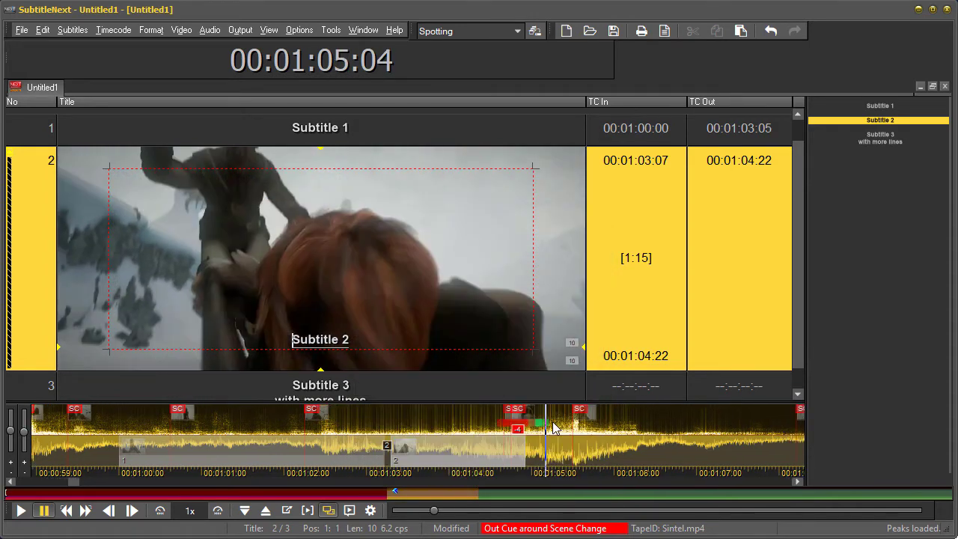
pyautogui.press('KP_Multiply')
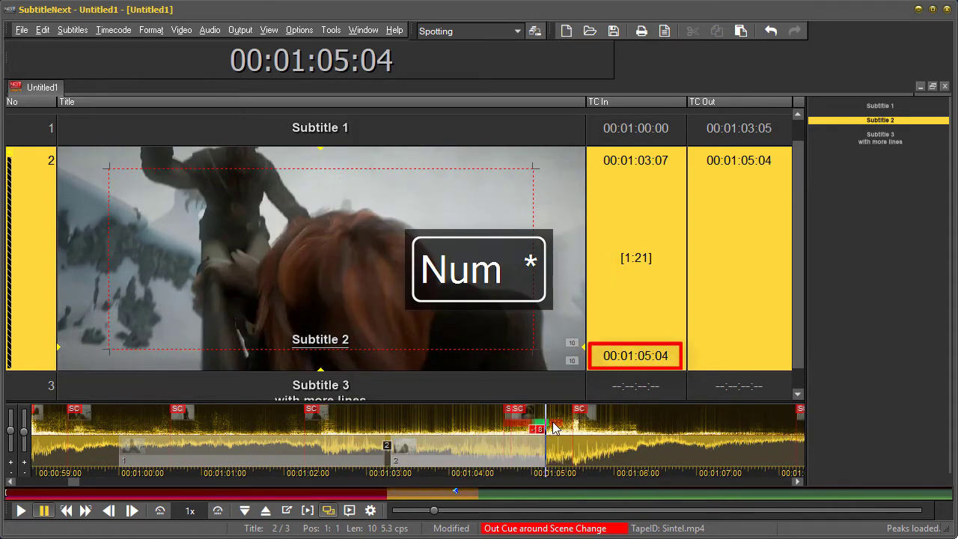
# - Step the video back four frames and retake Subtitle 2's out time at 00:01:05:00
pyautogui.hotkey('alt', 'Left')
pyautogui.hotkey('alt', 'Left')
pyautogui.hotkey('alt', 'Left')
pyautogui.hotkey('alt', 'Left')
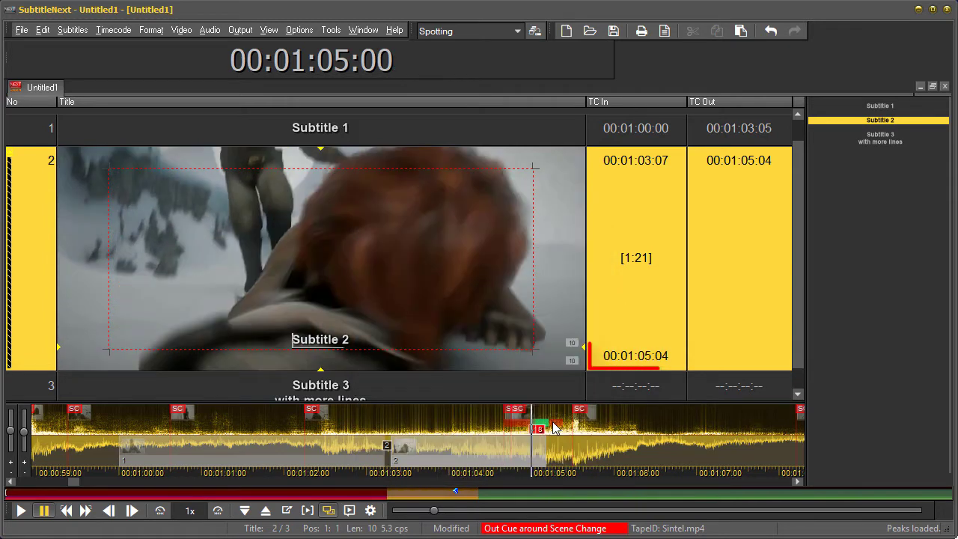
pyautogui.press('KP_Multiply')
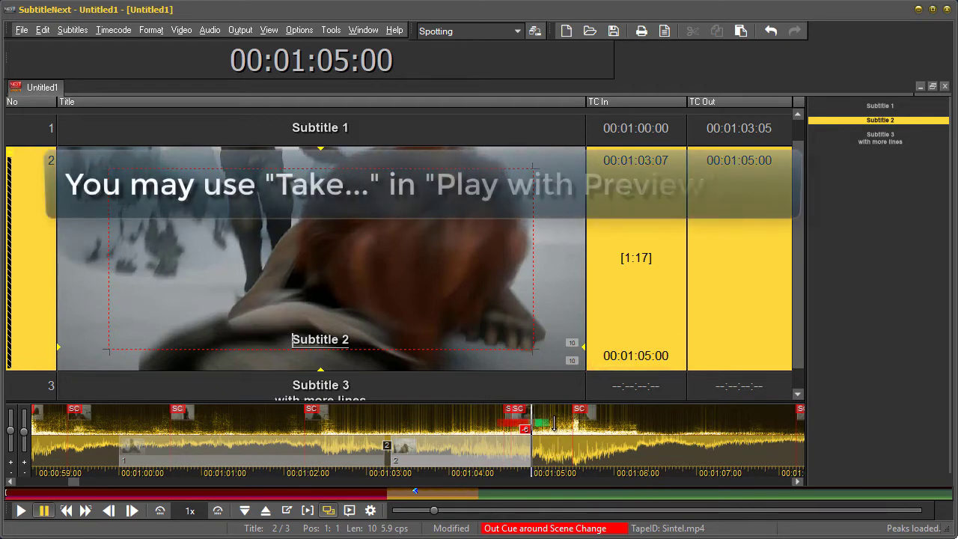
# - Play with preview from 00:01:00:00 and take Subtitle 3's in time at 00:01:05:12 and out time at 00:01:08:03
pyautogui.press('F11')
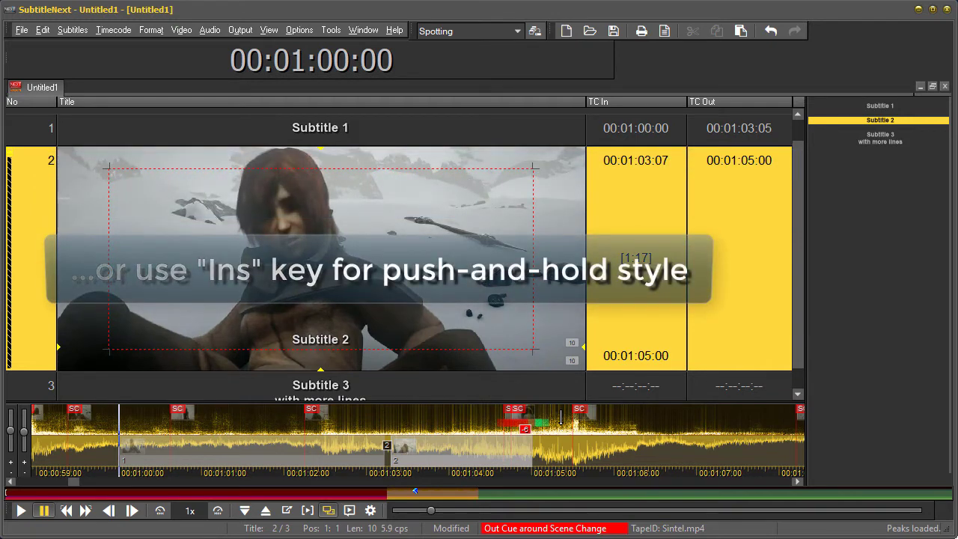
pyautogui.click(348, 510)
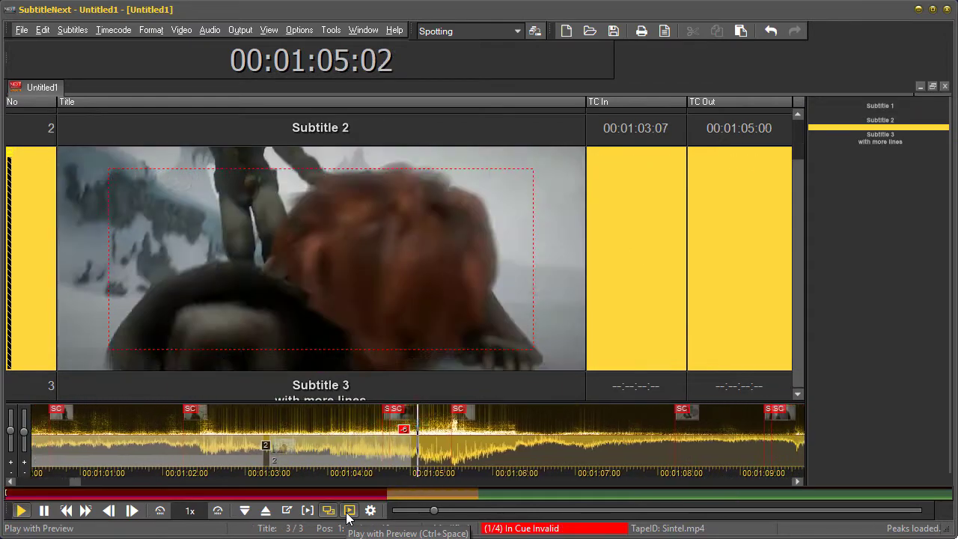
pyautogui.press('Insert')
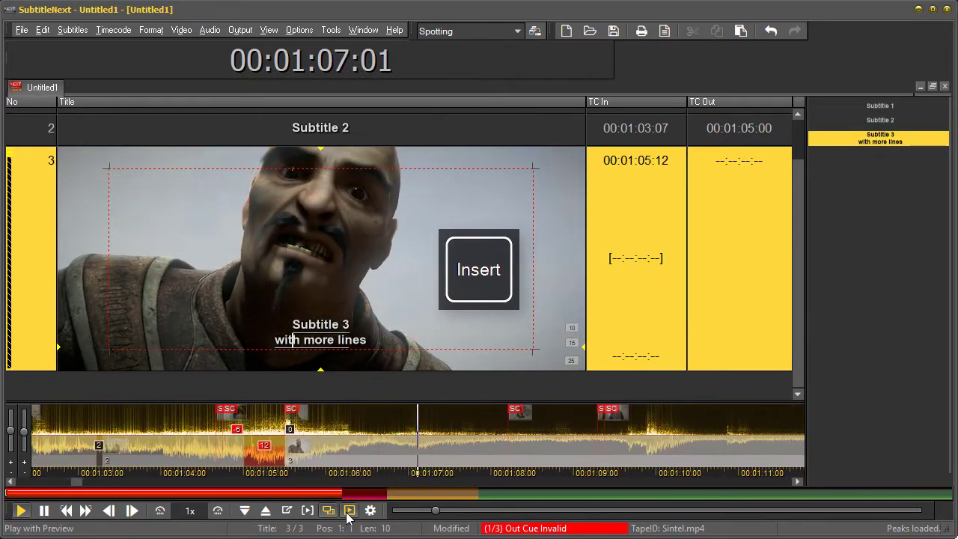
pyautogui.press('Insert')
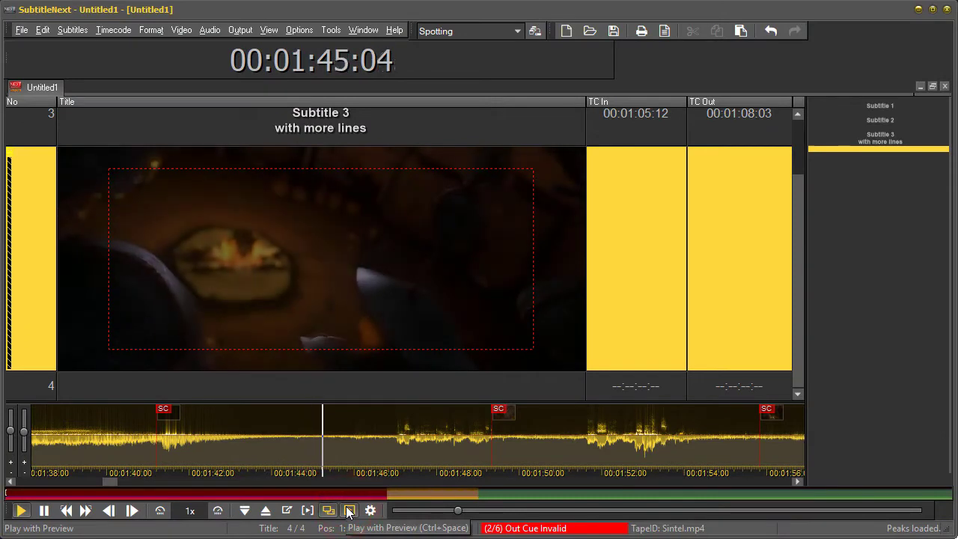
# - Spot new subtitles 4, 5 and 6 during playback at 00:01:46:23–00:01:49:12, 00:01:51:16–00:01:54:04 and 00:01:58:01–00:02:00:17, stopping playback after the last
pyautogui.press('Insert')
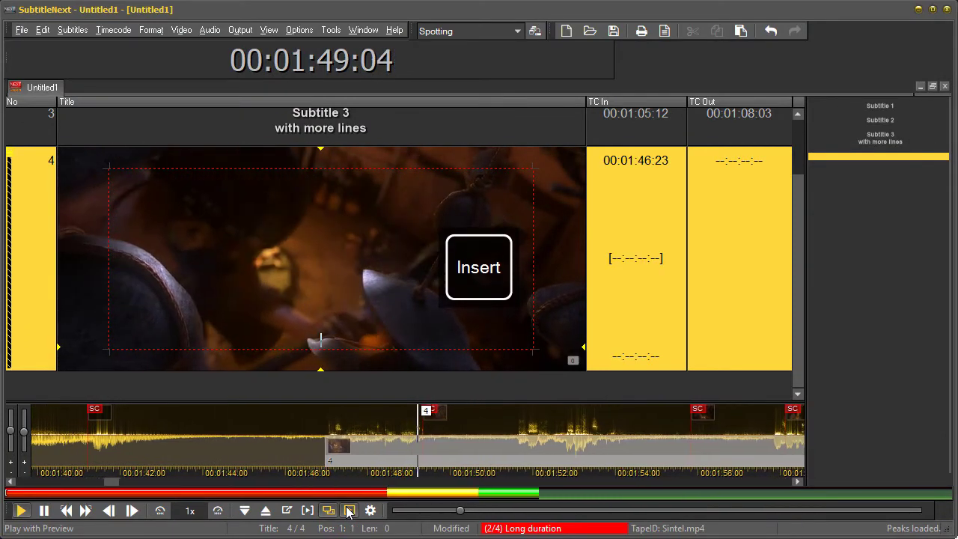
pyautogui.press('Insert')
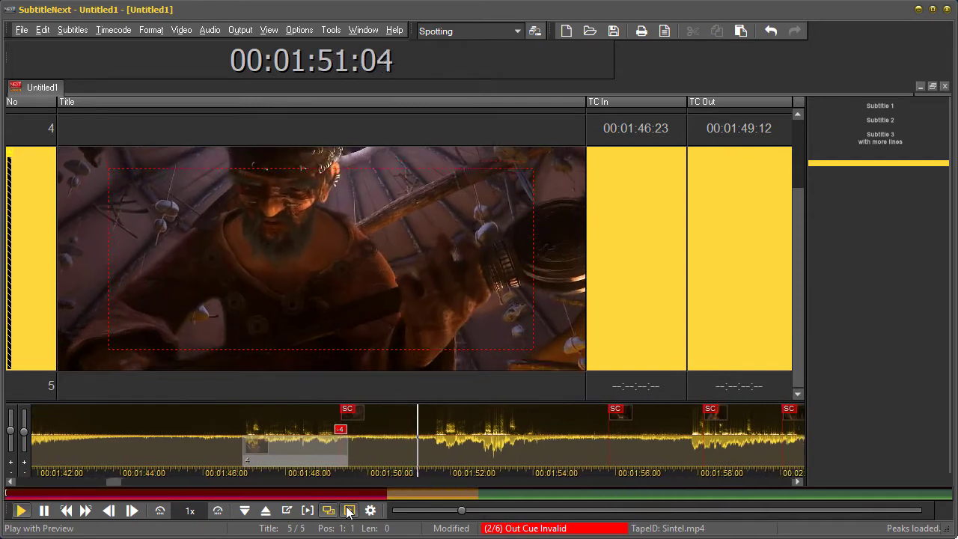
pyautogui.press('Insert')
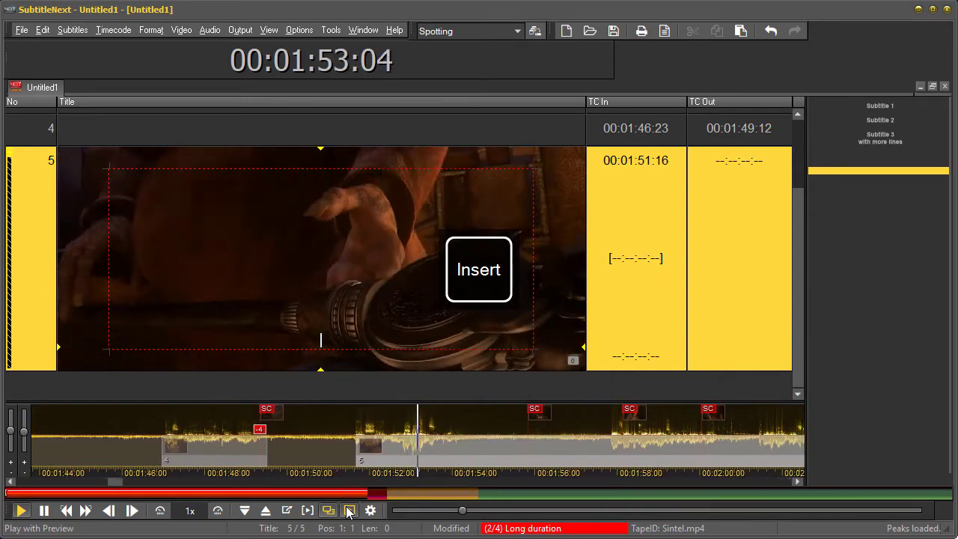
pyautogui.press('Insert')
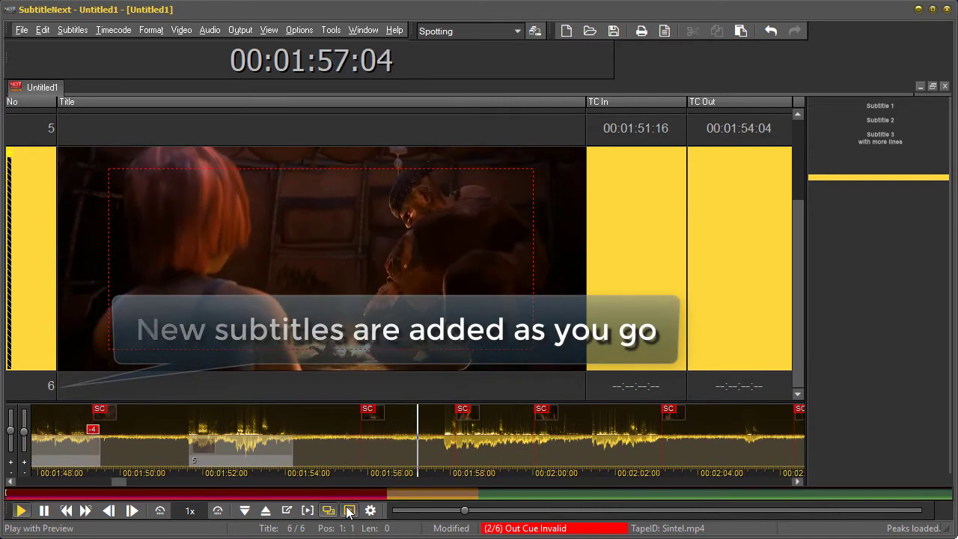
pyautogui.press('Insert')
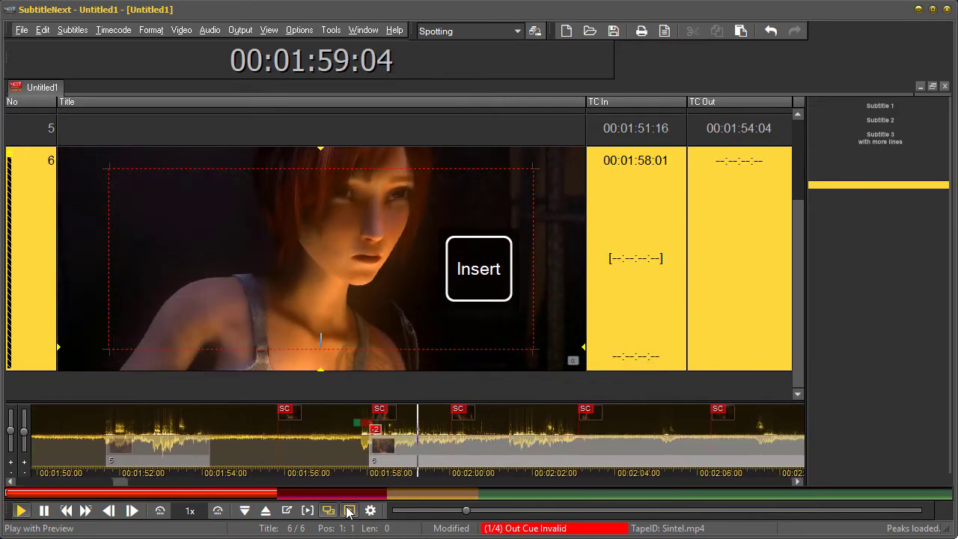
pyautogui.click(348, 511)
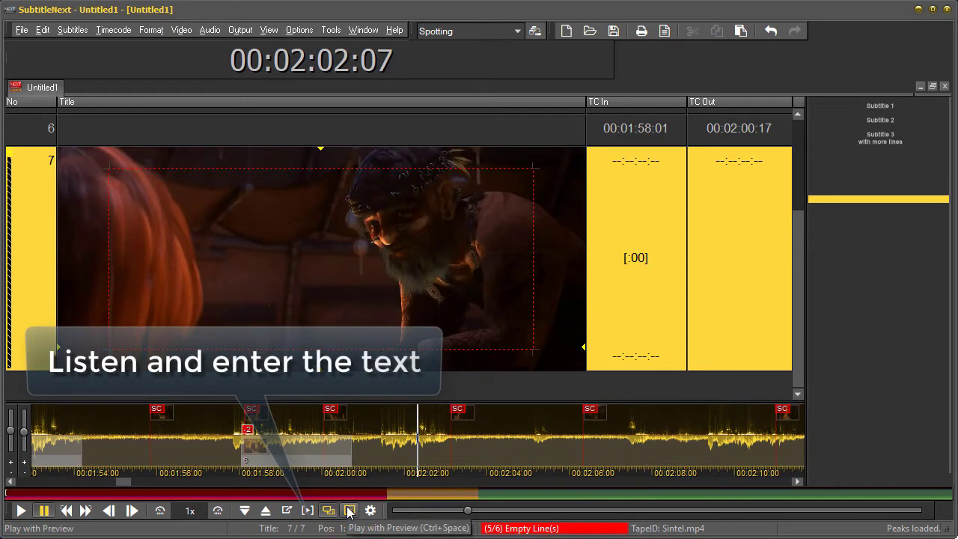
# - Return to subtitle 4, preview it and enter the text "This blade has a dark past."
pyautogui.press('pageup')
pyautogui.press('pageup')
pyautogui.press('pageup')
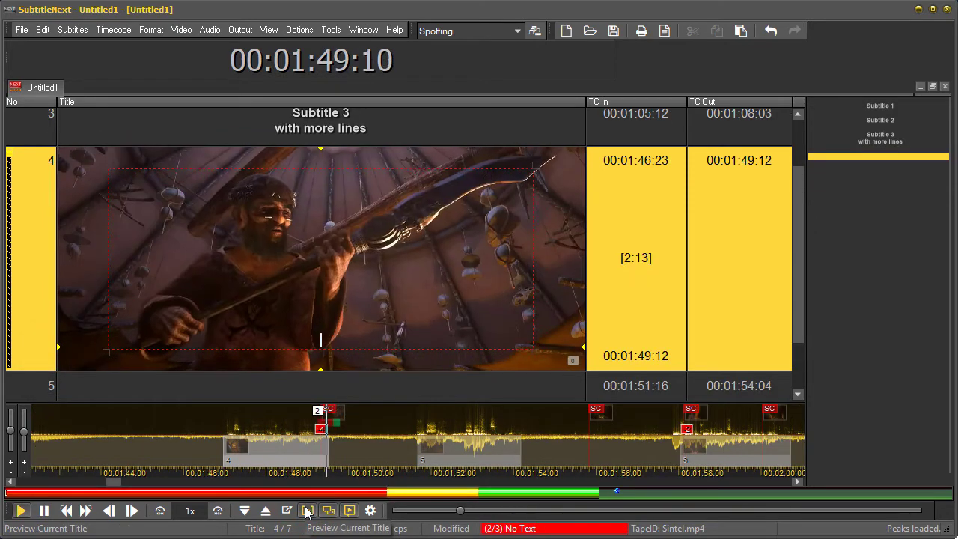
pyautogui.write('This blade has a dark past.')
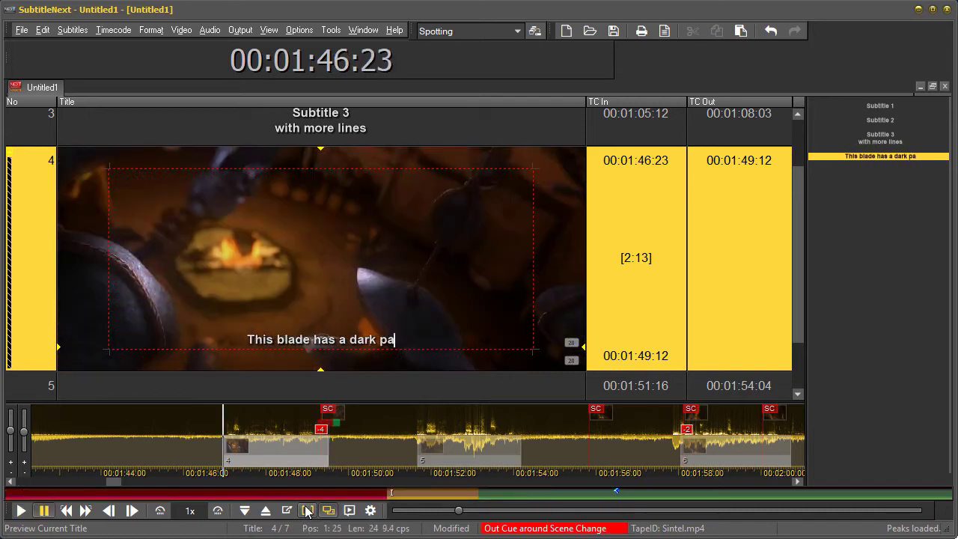
# - Move on to subtitle 5, preview it and enter the text "It has shed much innocent blood."
pyautogui.press('pagedown')
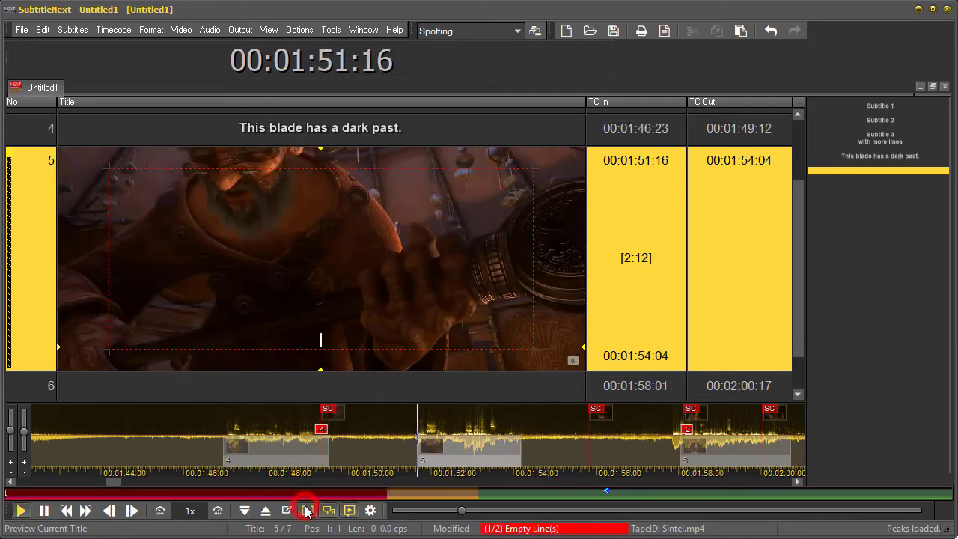
pyautogui.click(306, 510)
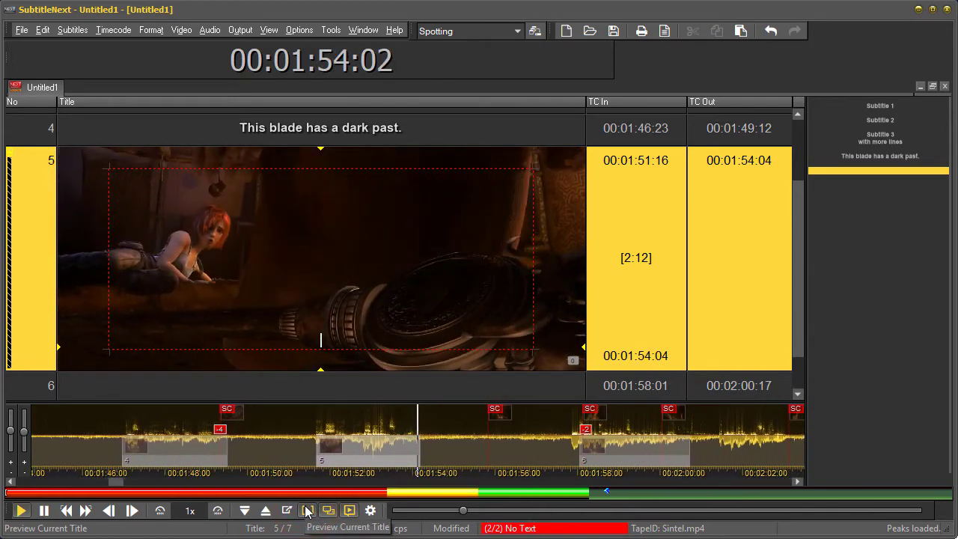
pyautogui.write('It has shed much innocent blood.')
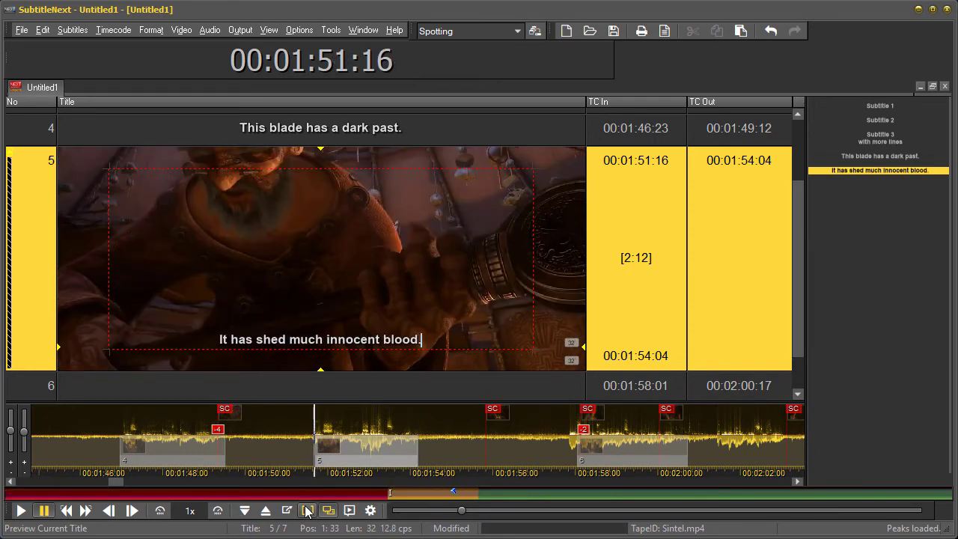
# - Move on to subtitle 6, step the video back to 00:01:57:20 and retake the in time there
pyautogui.press('pagedown')
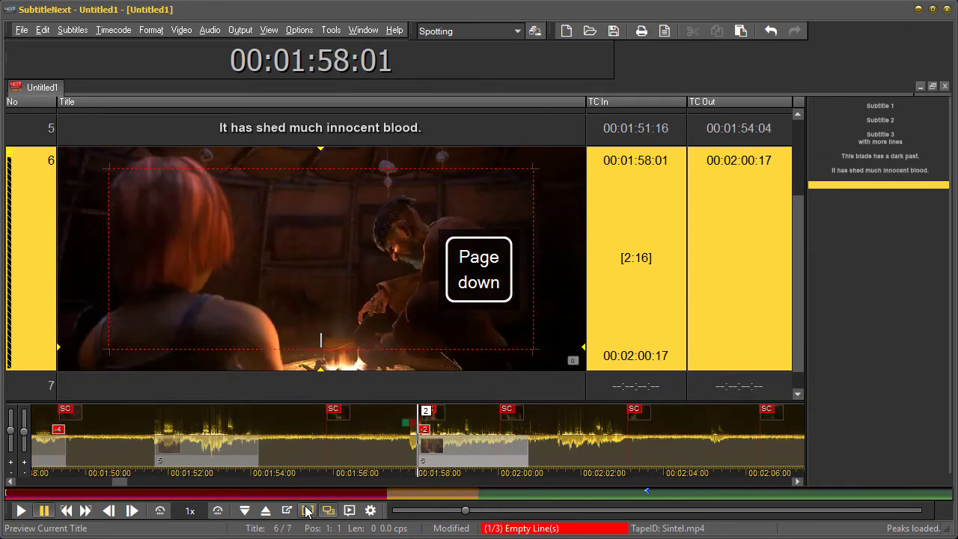
pyautogui.hotkey('alt', 'Left')
pyautogui.hotkey('alt', 'Left')
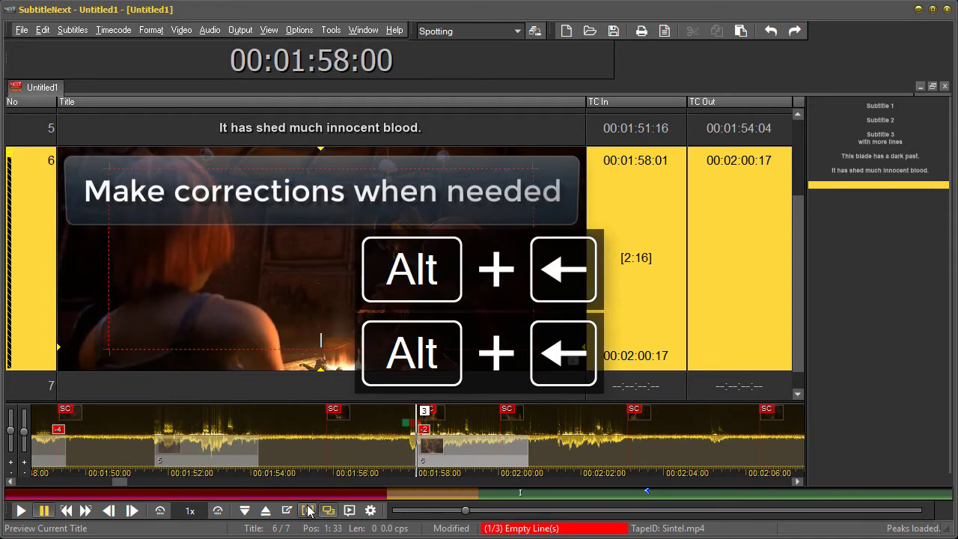
pyautogui.hotkey('alt', 'Right')
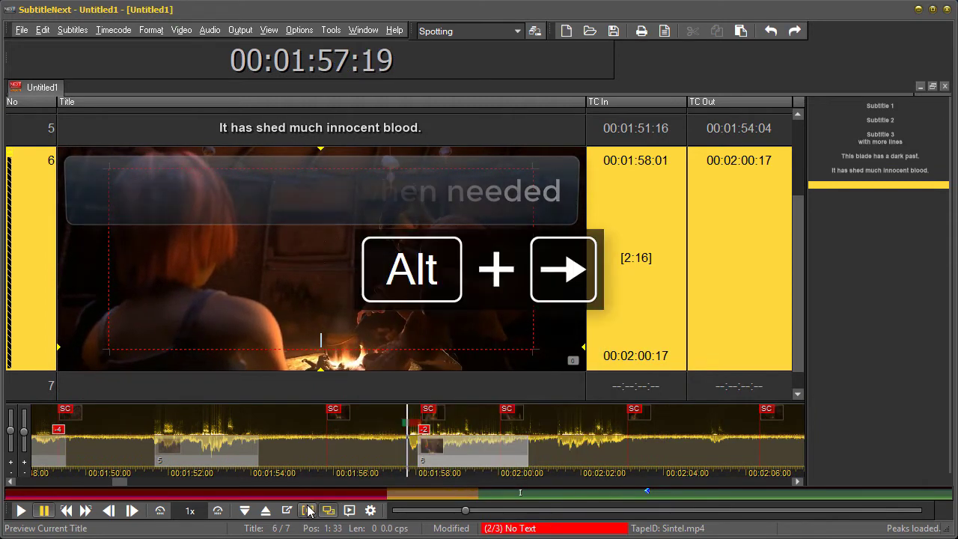
pyautogui.hotkey('alt', 'Left')
pyautogui.hotkey('alt', 'Left')
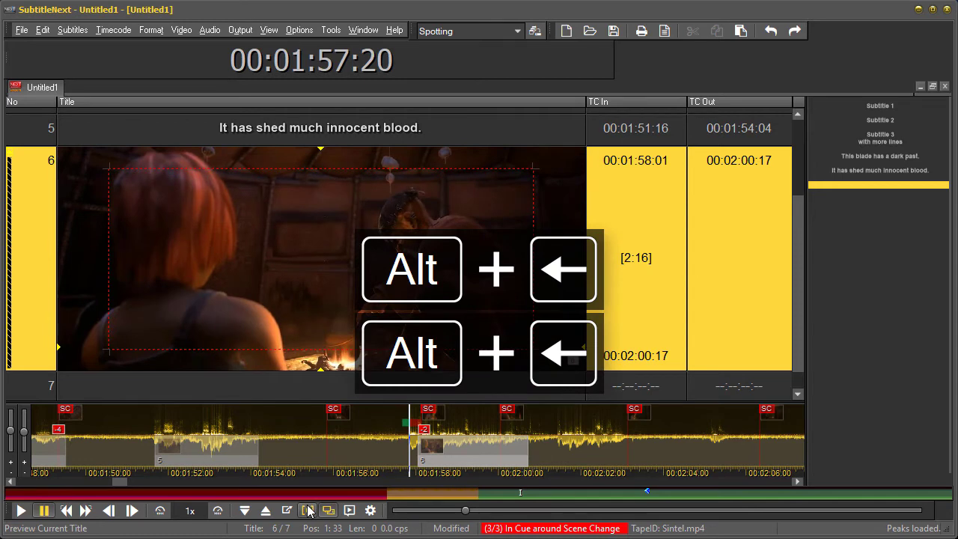
pyautogui.press('KP_Divide')
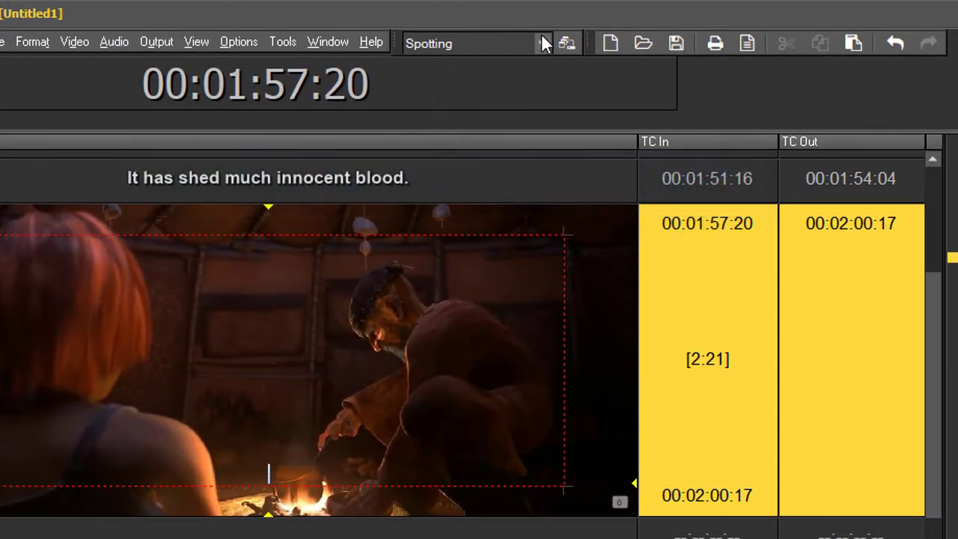
# - Switch to the Spotting with Board layout and take subtitle 7's in time 00:02:02:07 and out time 00:02:05:23 during preview playback
pyautogui.click(544, 43)
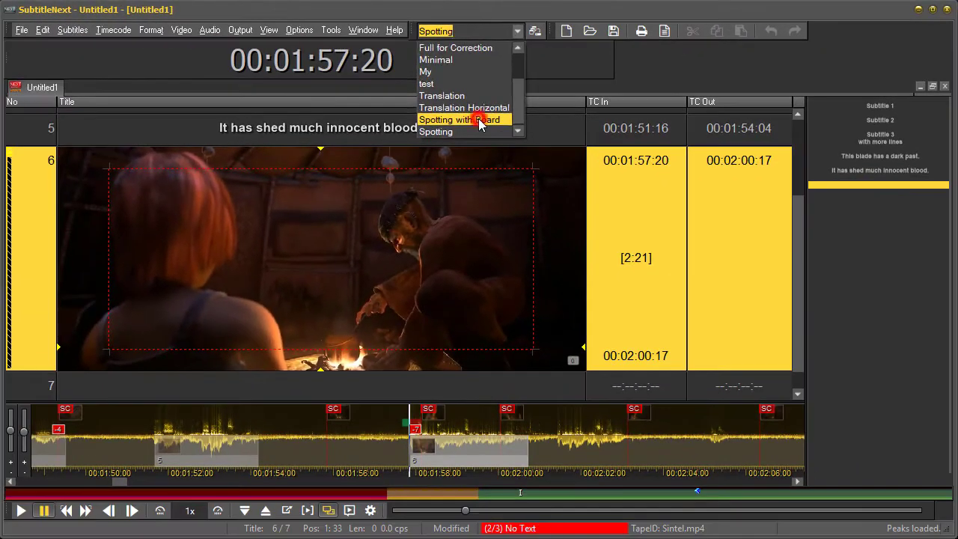
pyautogui.click(487, 164)
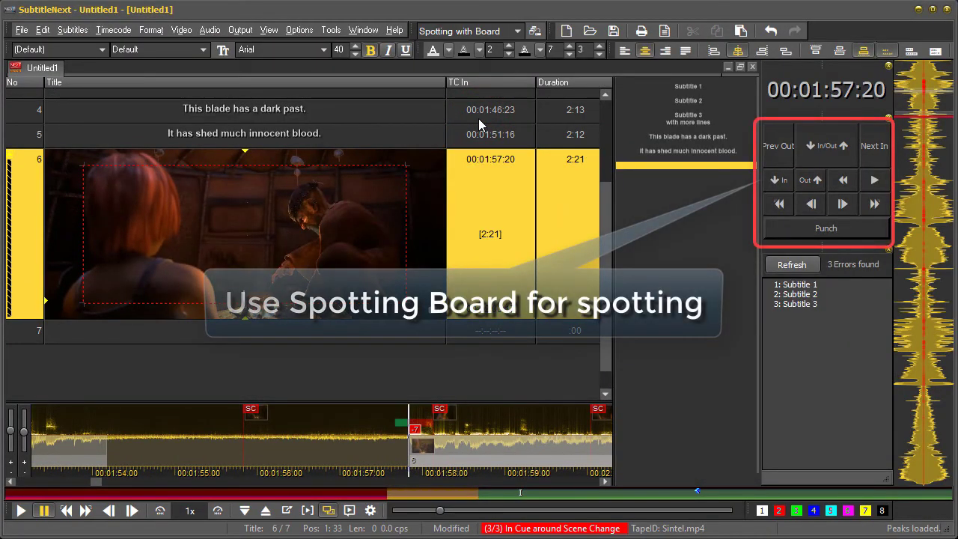
pyautogui.click(873, 181)
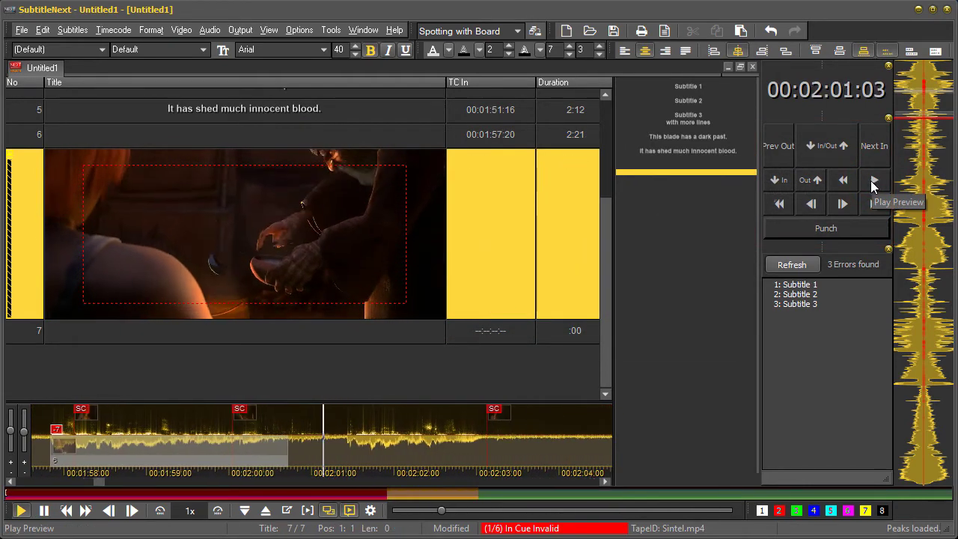
pyautogui.click(820, 147)
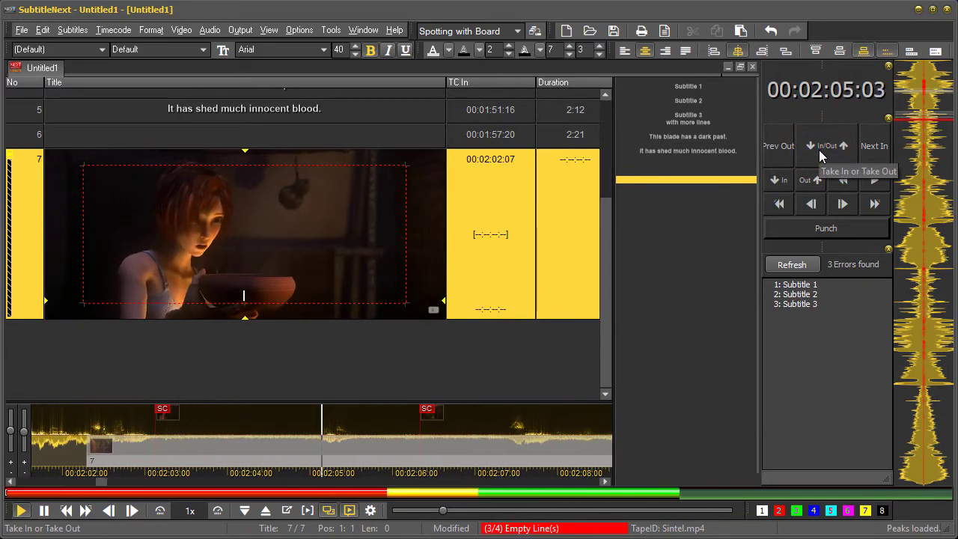
pyautogui.click(818, 150)
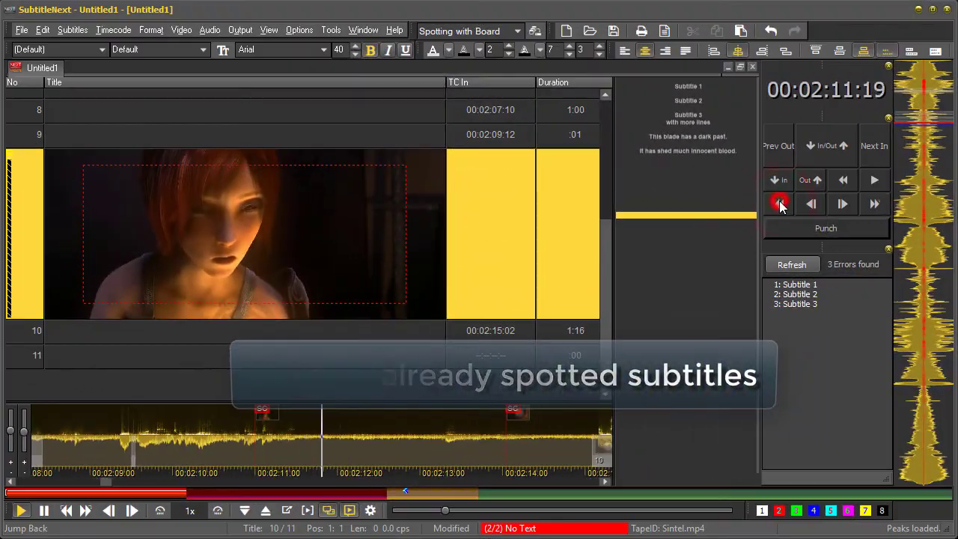
# - Jump back in the video and re-time subtitle 9 with Punch to in time 00:02:09:05 and duration 2:13
pyautogui.click(780, 204)
pyautogui.click(780, 204)
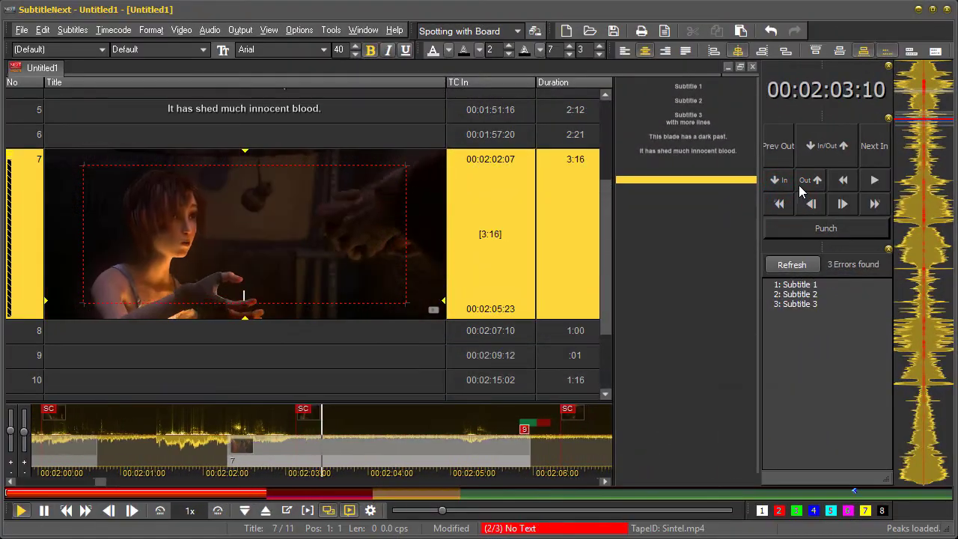
pyautogui.click(828, 231)
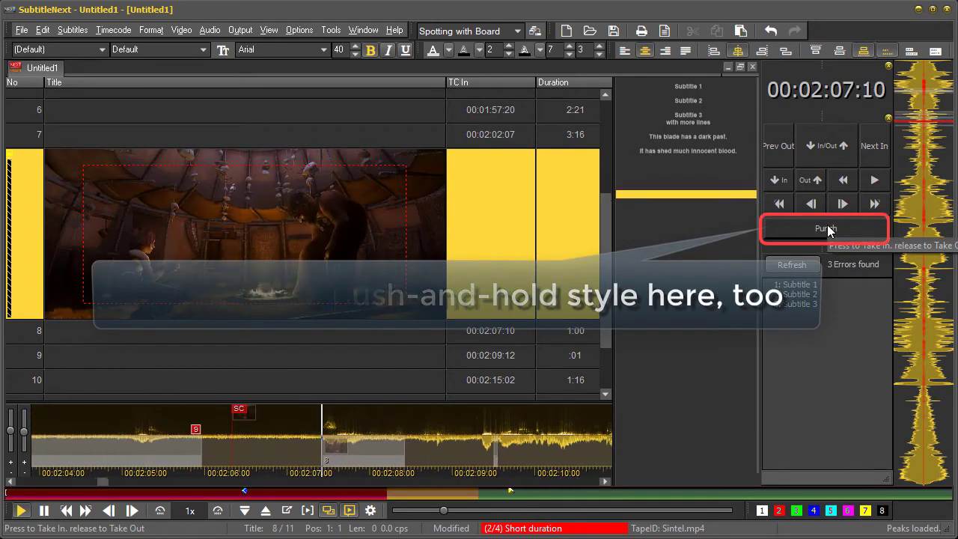
pyautogui.click(827, 230)
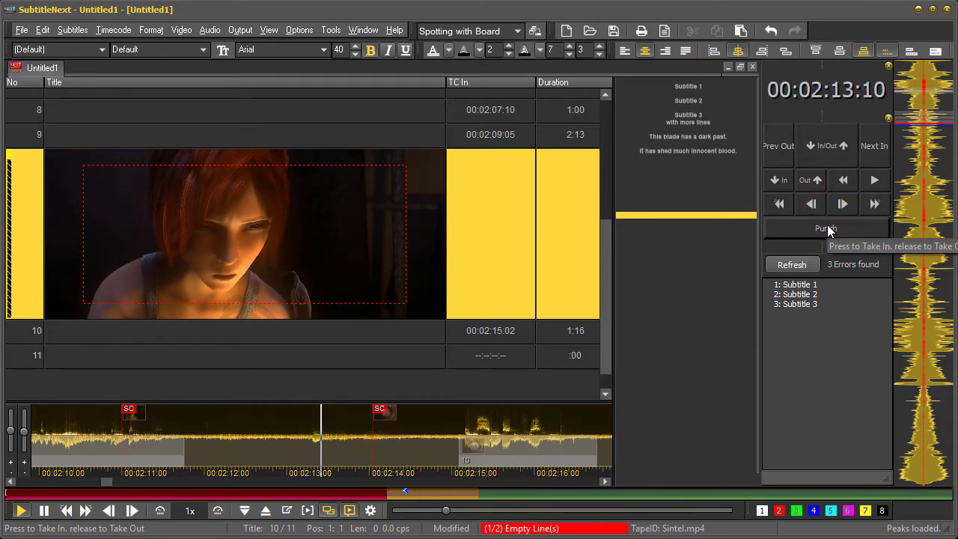
# - Punch in subtitles 10 to 12 during preview playback, with subtitle 10 at 00:02:15:01 and subtitle 11 at 00:02:17:15
pyautogui.click(827, 231)
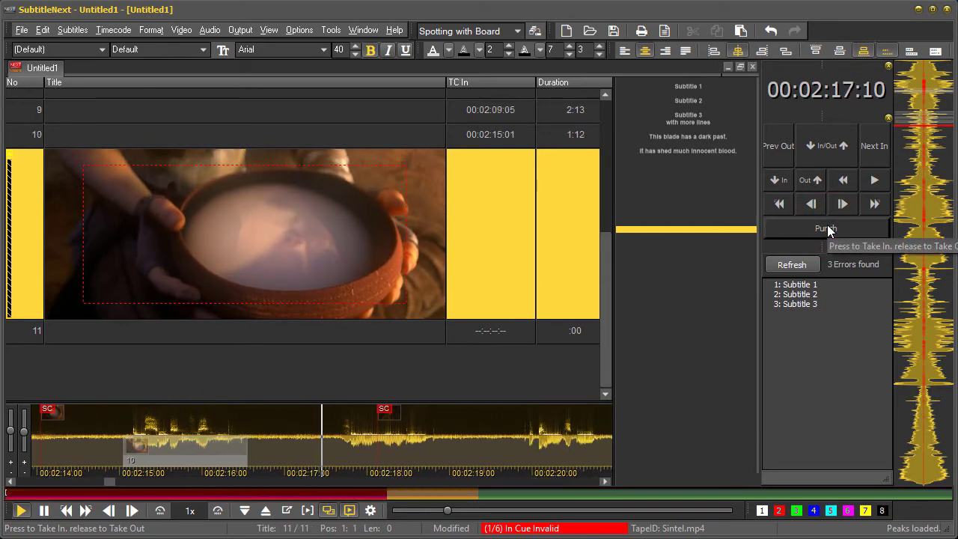
pyautogui.click(828, 231)
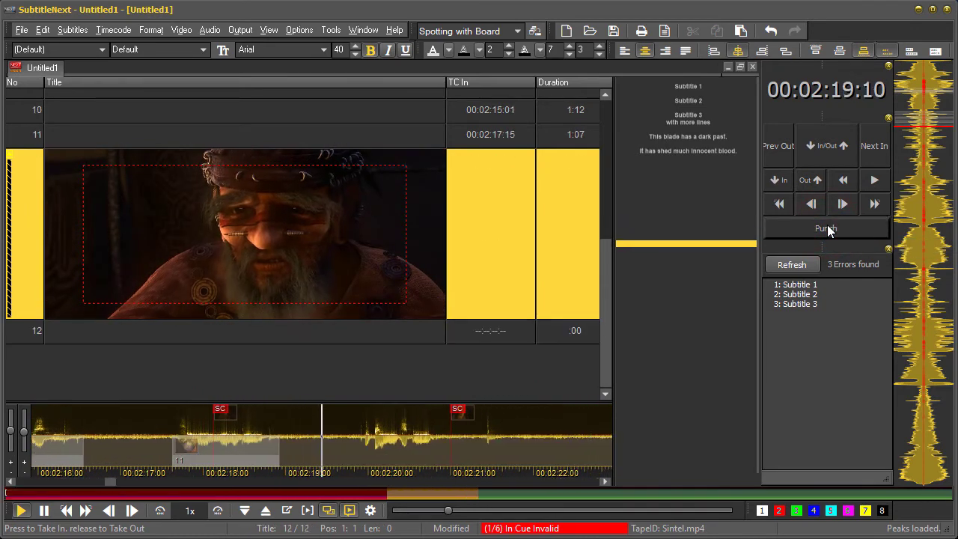
pyautogui.click(827, 231)
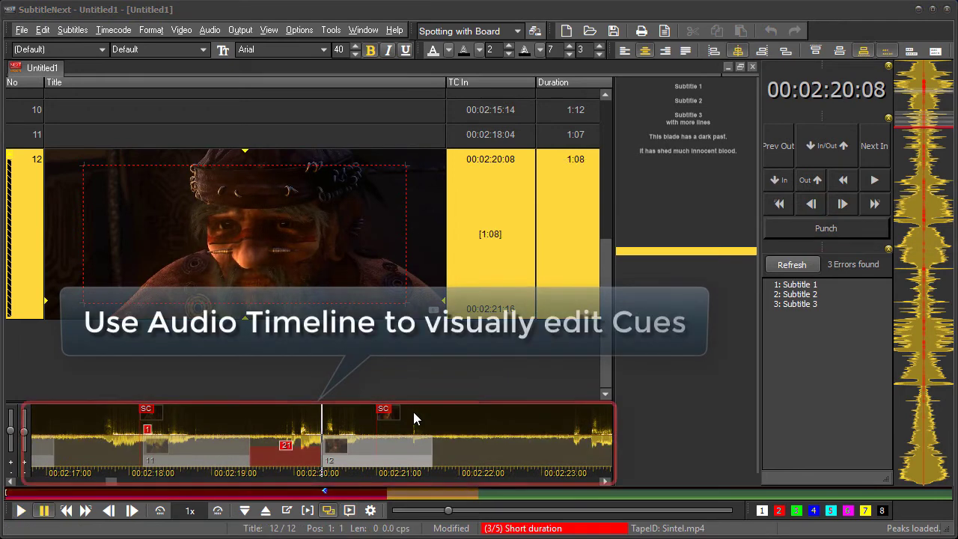
# - On the audio timeline, set subtitle 12's in cue to 00:02:19:22 and stretch subtitle 11 to run from 00:02:17:15 to 00:02:19:20
pyautogui.click(367, 402)
pyautogui.moveTo(359, 341); pyautogui.dragTo(359, 341)
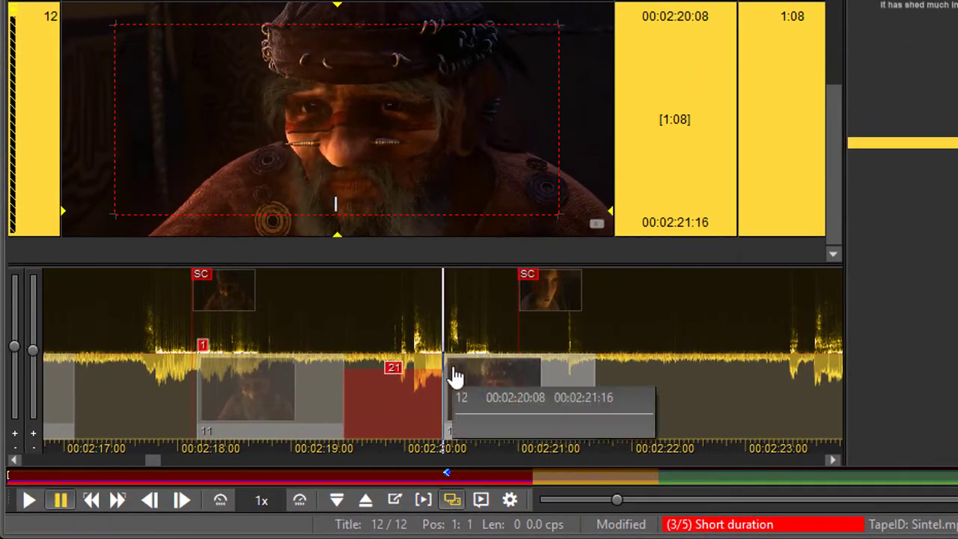
pyautogui.moveTo(423, 397); pyautogui.dragTo(397, 387)
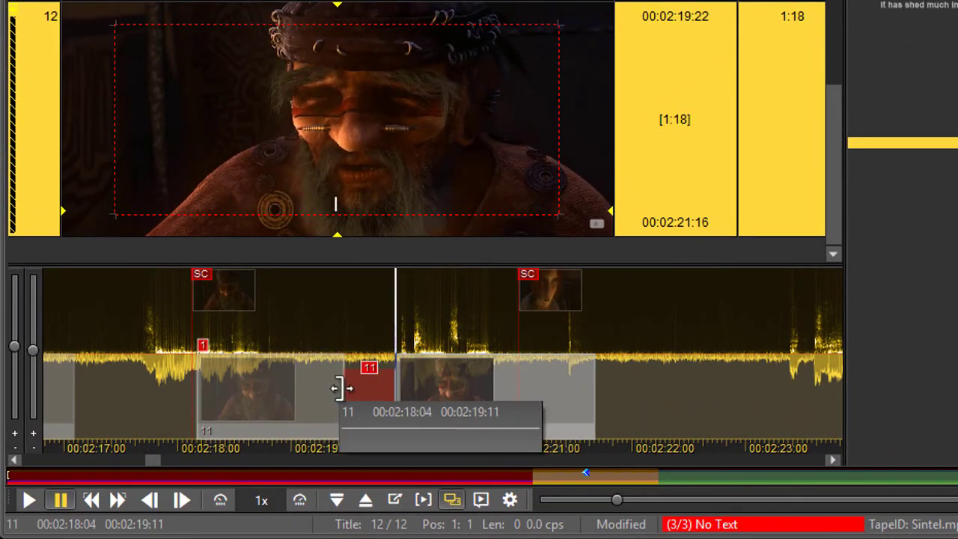
pyautogui.moveTo(338, 387); pyautogui.dragTo(396, 382)
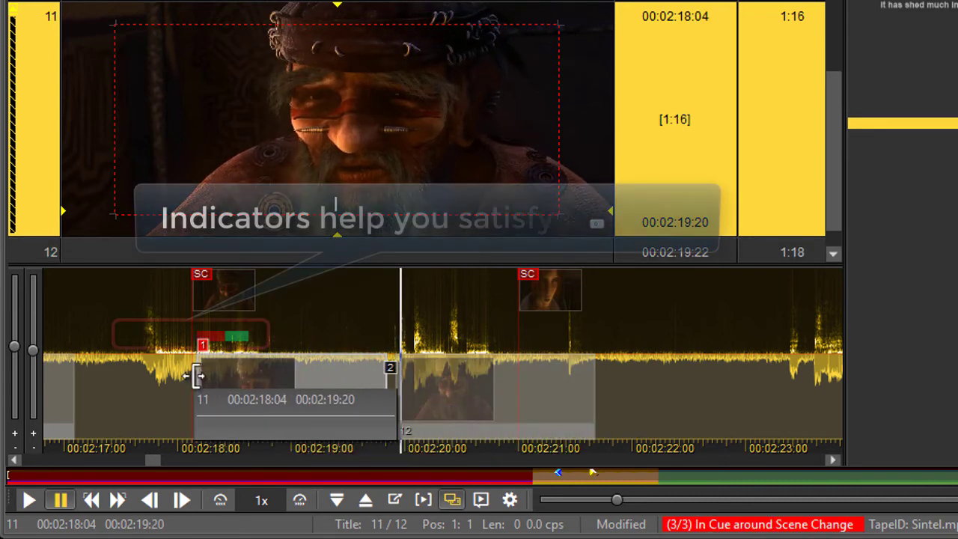
pyautogui.moveTo(196, 376); pyautogui.dragTo(132, 372)
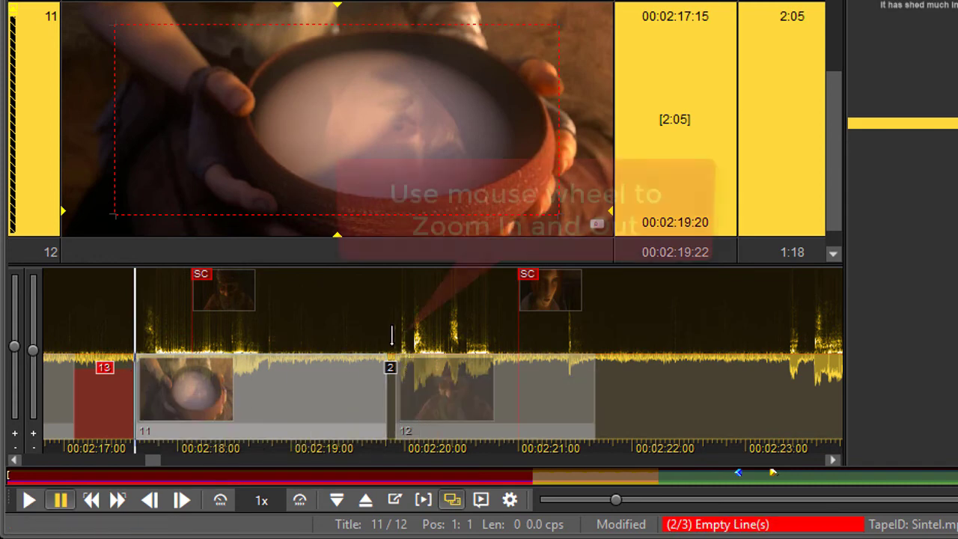
# - Shift subtitle 6 and all following subtitles earlier together on the audio timeline, bringing subtitle 12's in time to 00:02:19:09
pyautogui.scroll(-3, 391, 335)
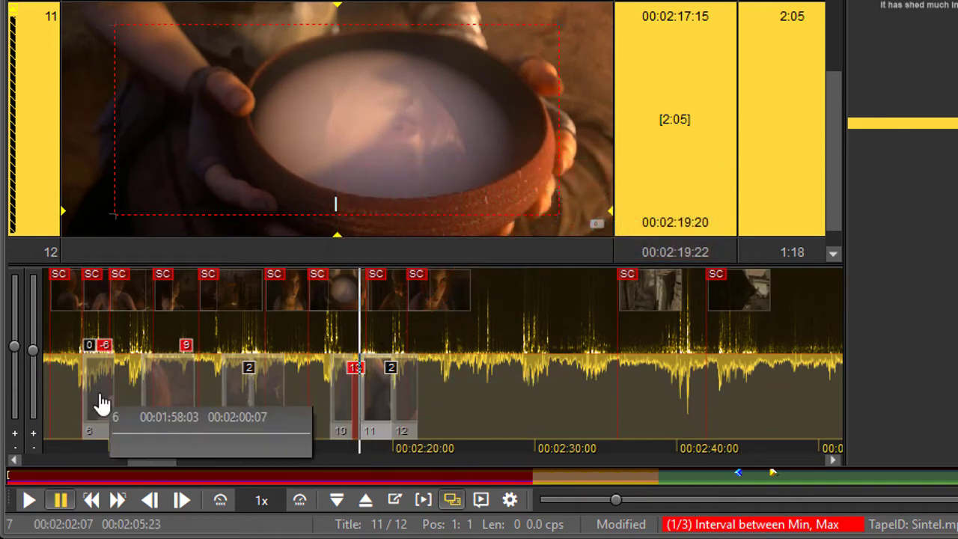
pyautogui.moveTo(87, 404); pyautogui.dragTo(262, 401)
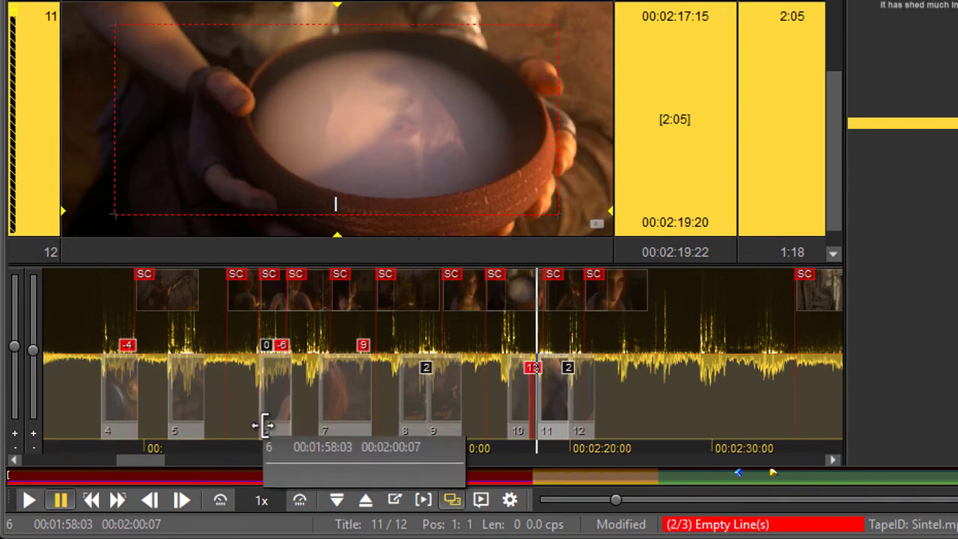
pyautogui.press('shift')
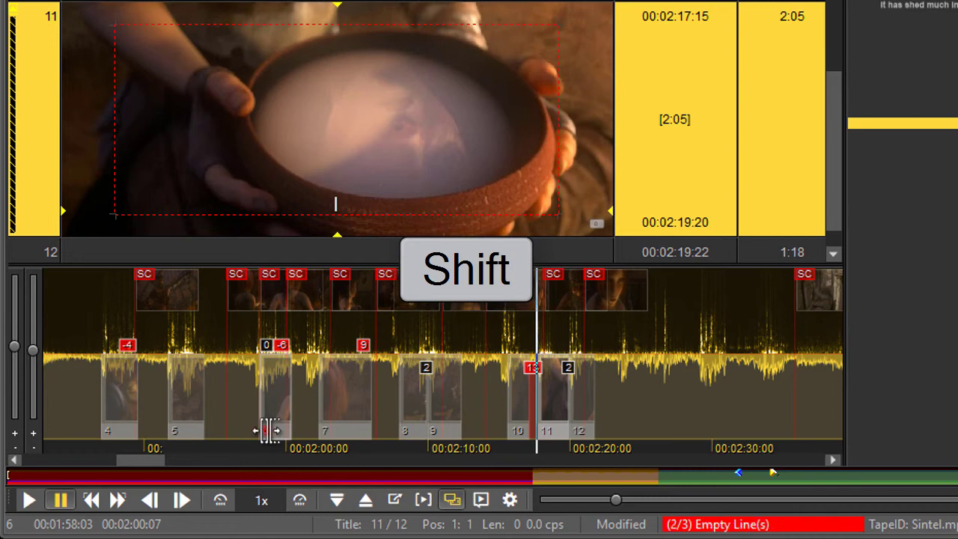
pyautogui.moveTo(270, 430)
pyautogui.mouseDown()
pyautogui.moveTo(301, 431)
pyautogui.moveTo(254, 431)
pyautogui.mouseUp()
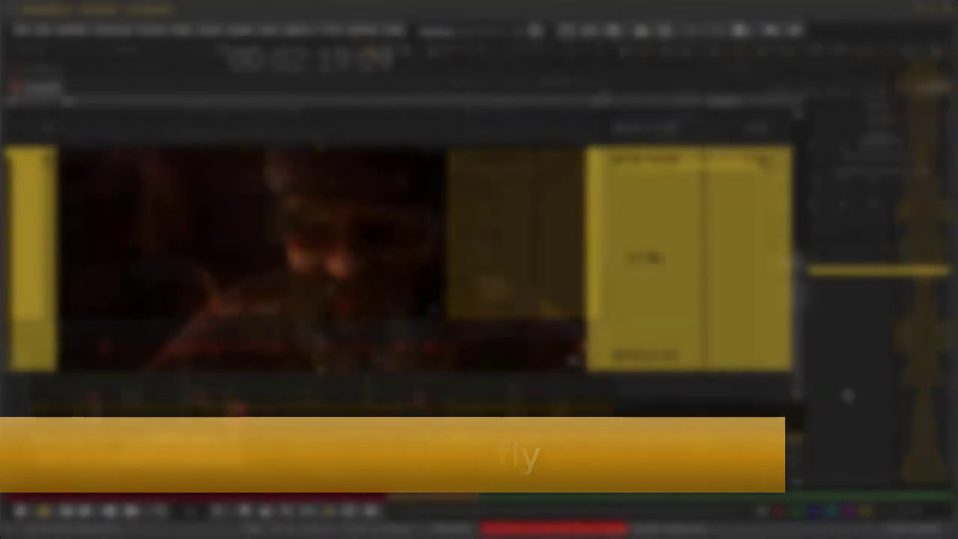
# - During preview playback in the Spotting layout, enter subtitle 13 as "A dragon." from 00:02:23:23 and end it after 2:02 with an empty line
pyautogui.hotkey('ctrl', 'space')
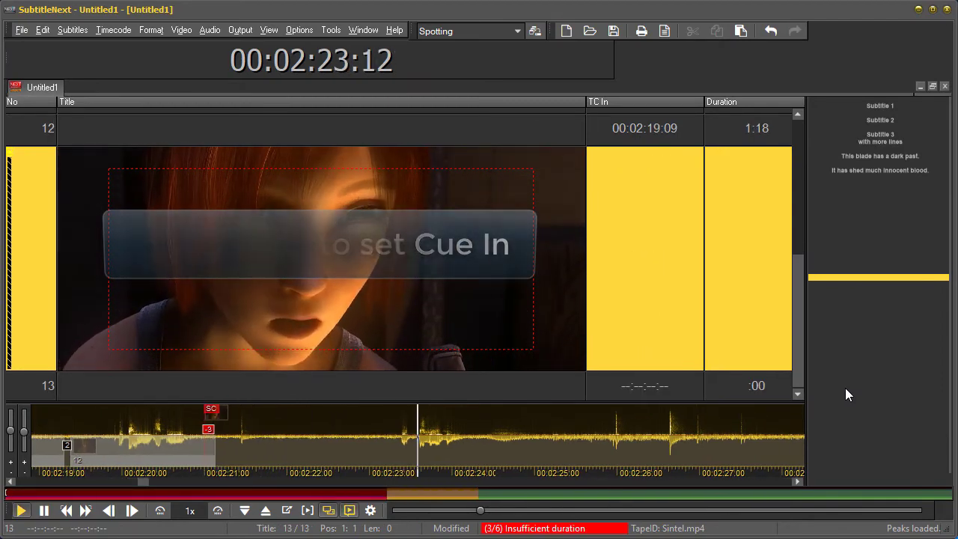
pyautogui.write('A dragon.')
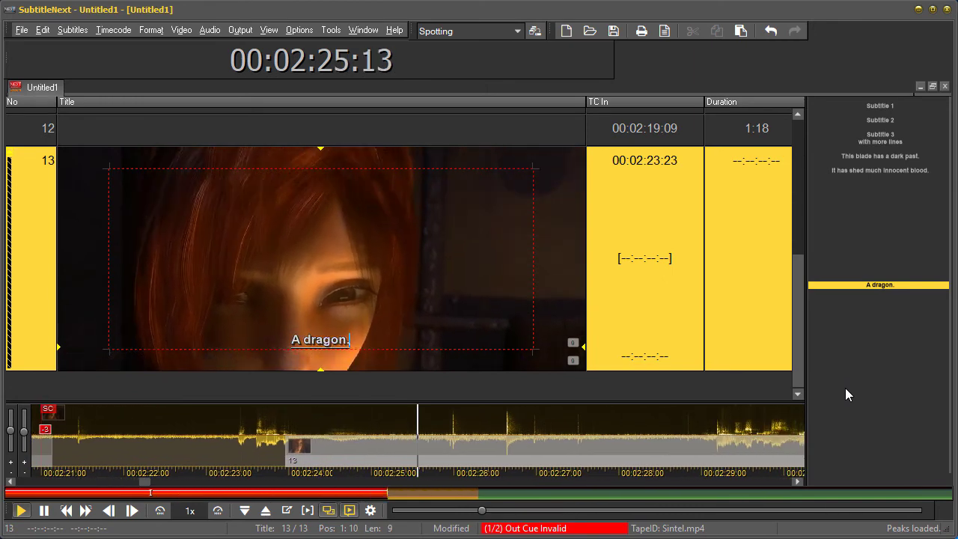
pyautogui.press('Return')
pyautogui.press('Return')
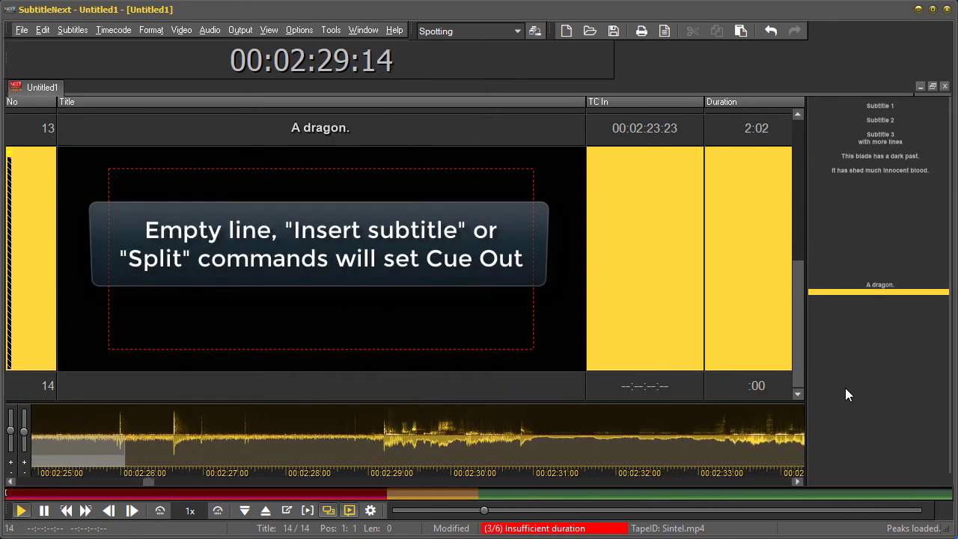
# - Enter subtitle 14 on the fly from 00:02:29:16 as "A dangerous quest" / "for a lone hunter", end it after 3:08 and pause playback
pyautogui.write('A dangerous quest')
pyautogui.press('Return')
pyautogui.write('for')
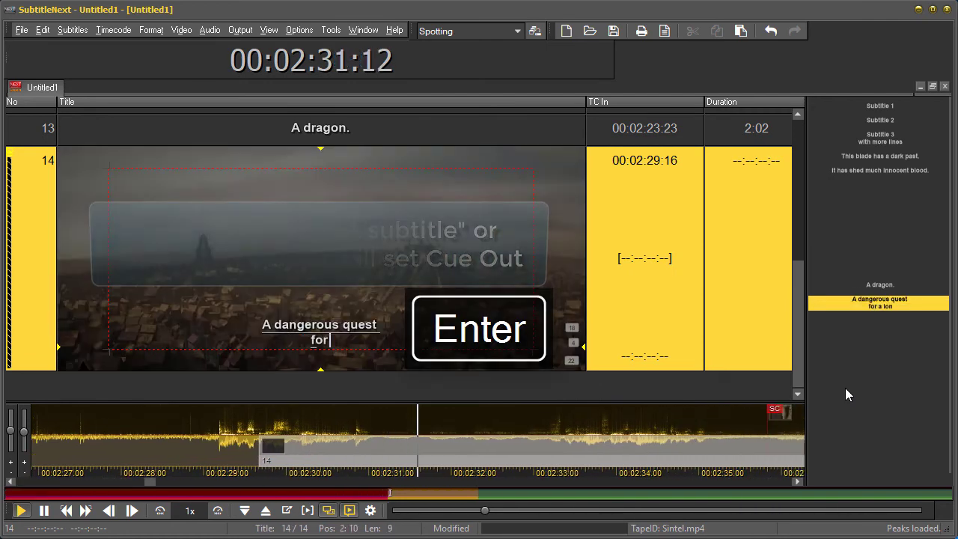
pyautogui.write(' a lone hunter')
pyautogui.press('Return')
pyautogui.press('Return')
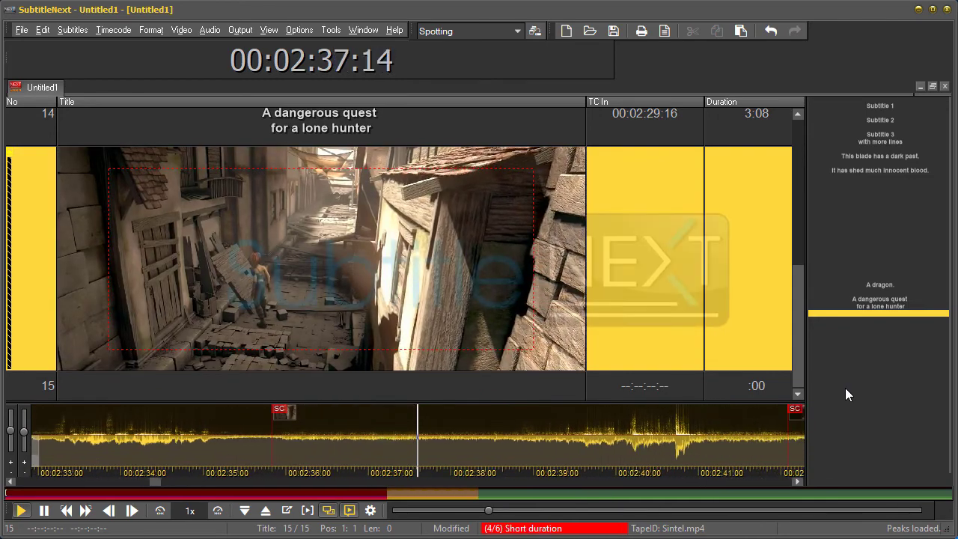
pyautogui.press('space')
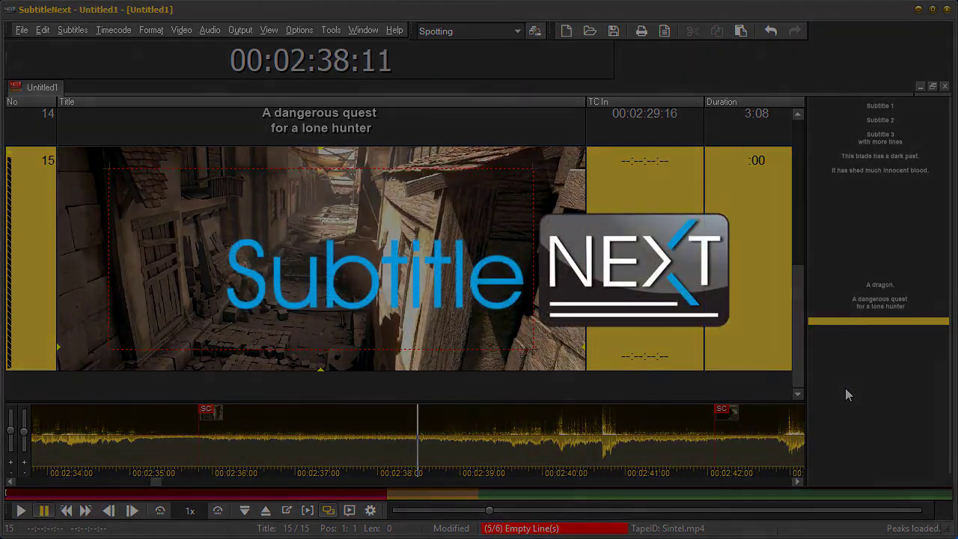